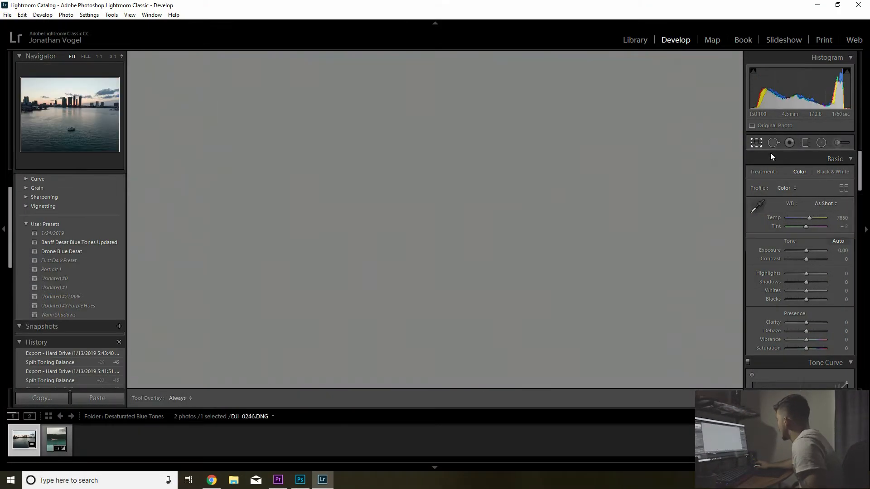
Step: Crop the photo to a vertical 4 x 5 / 8 x 10 ratio centred on the boat and straighten it by -0.23
key("r")
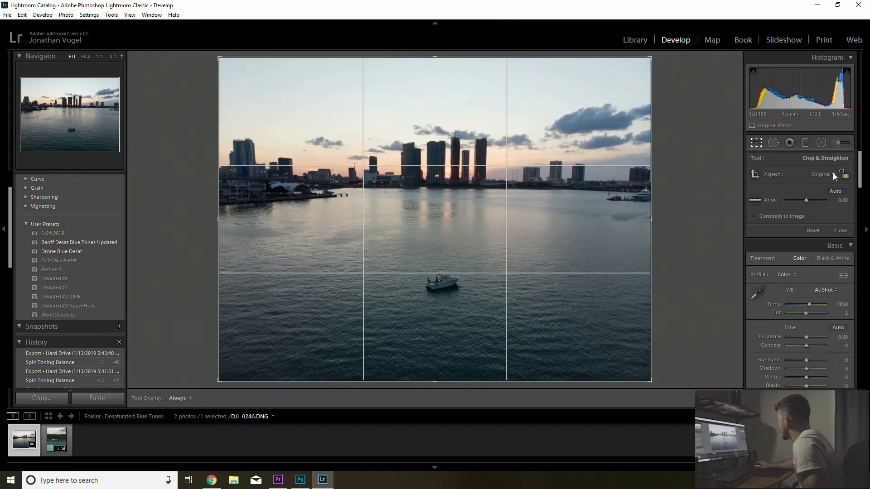
left_click(833, 173)
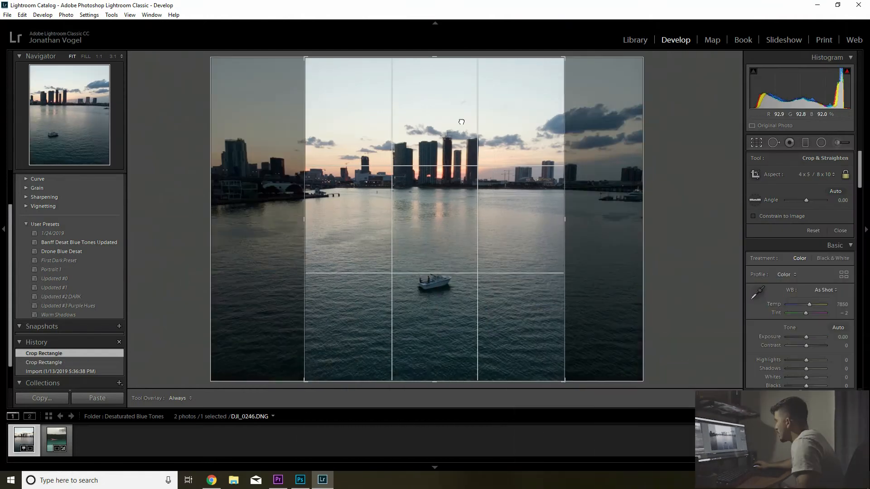
left_click_drag(461, 122, 461, 122)
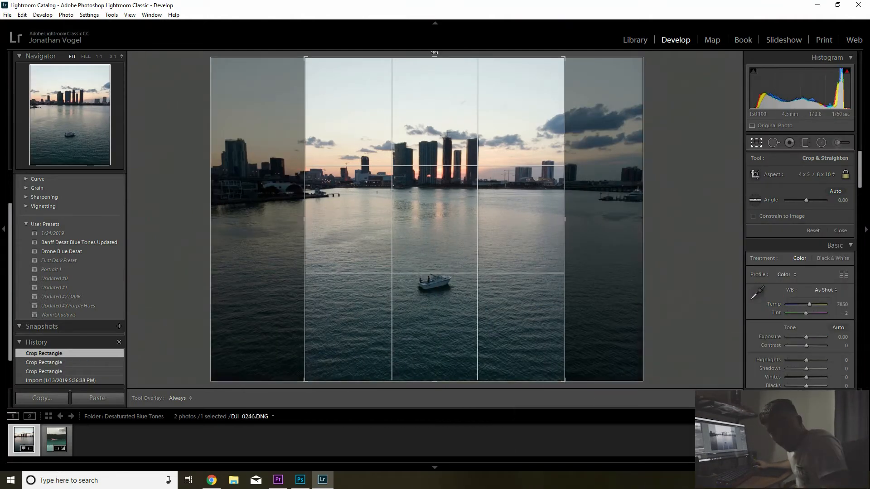
left_click_drag(434, 53, 438, 53)
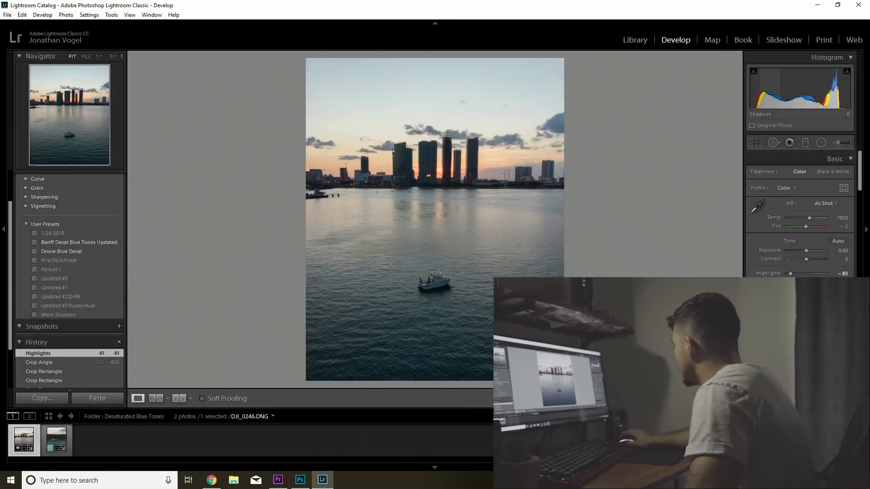
Step: Set the basic tone of the photo to Highlights -83, Shadows +24, Whites -24 and Blacks -5
left_click_drag(808, 281, 813, 281)
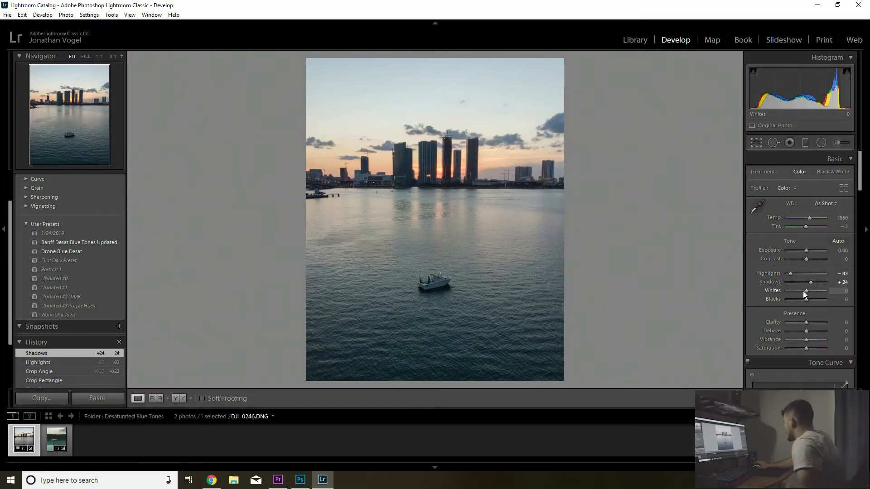
left_click_drag(802, 291, 798, 289)
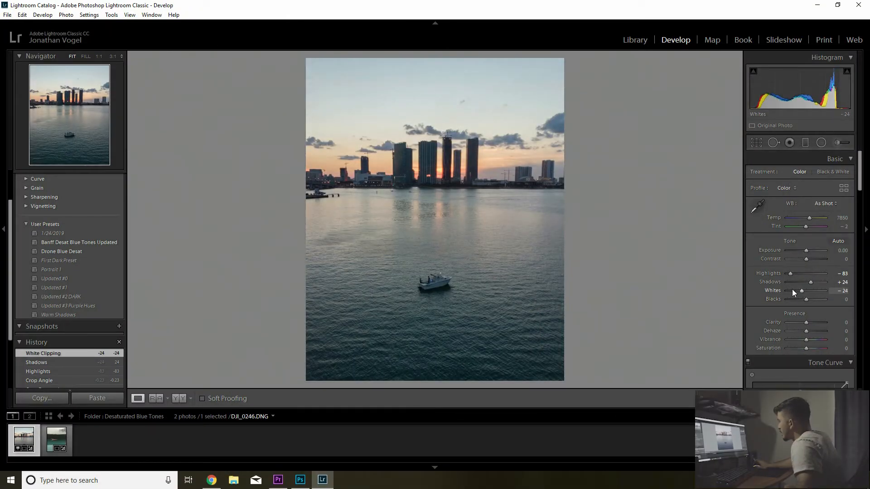
scroll(806, 232, "down", 3)
left_click_drag(806, 233, 805, 233)
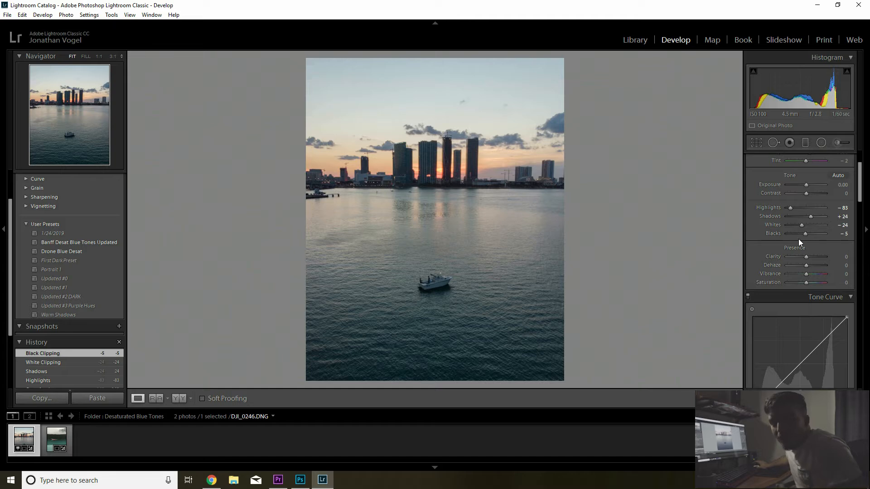
Step: Set the photo's Clarity to +12, Vibrance to +15 and Saturation to -15
left_click(843, 257)
type("12")
key("Return")
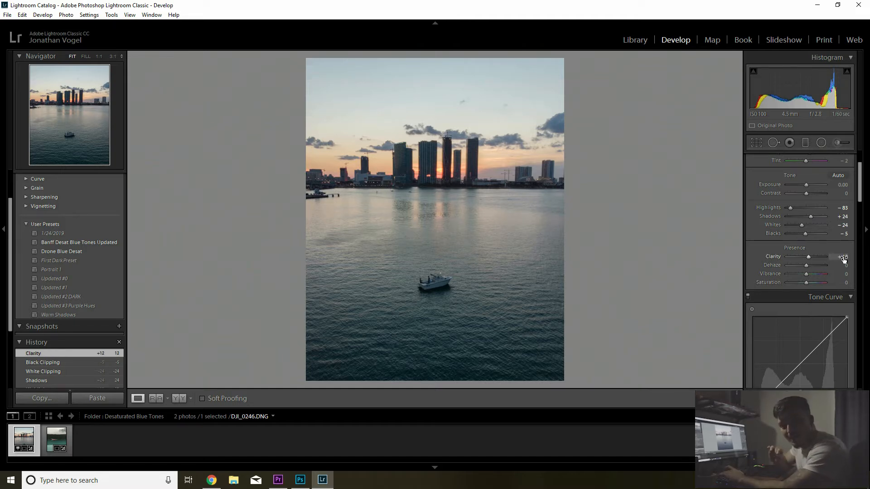
left_click(844, 274)
type("15")
key("Return")
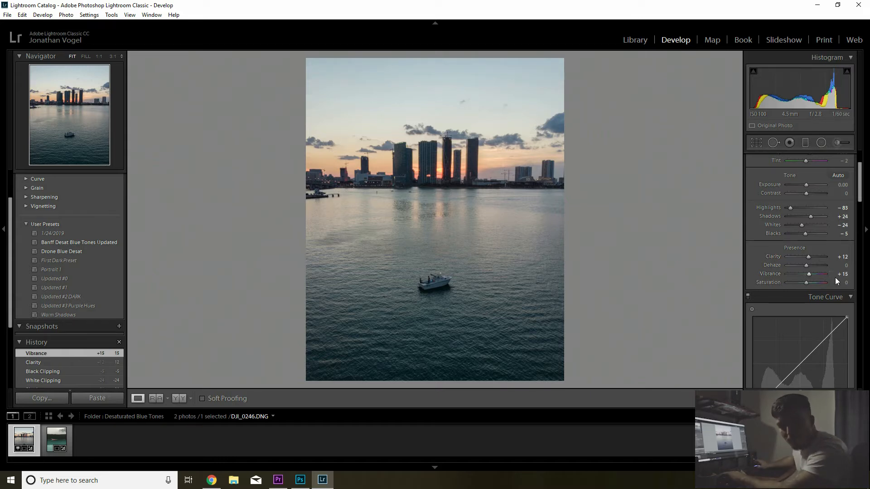
left_click(846, 282)
type("-15")
key("Return")
Step: Add three points to the RGB tone curve, at the shadows, midtones and highlights along the diagonal
scroll(784, 277, "down", 3)
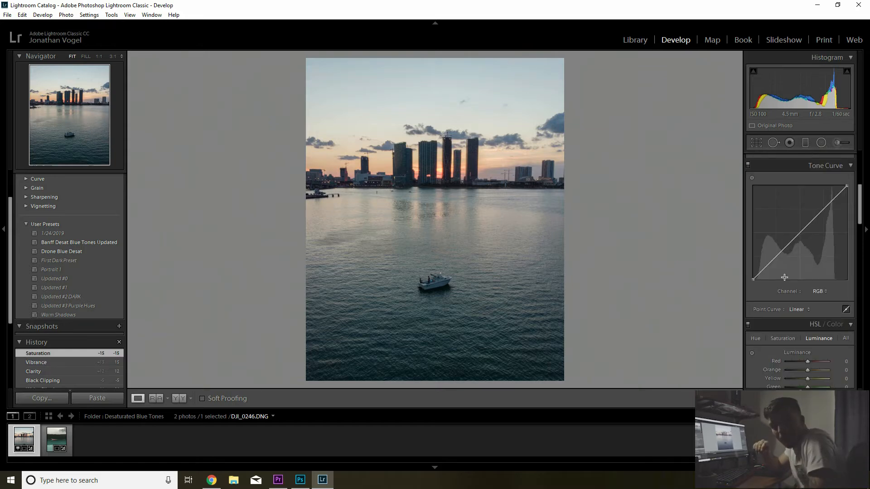
left_click(776, 256)
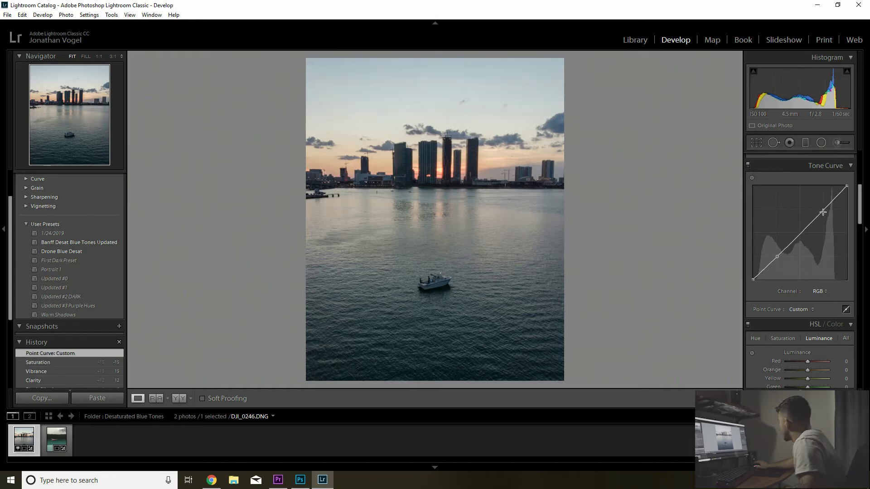
left_click(800, 233)
left_click(824, 210)
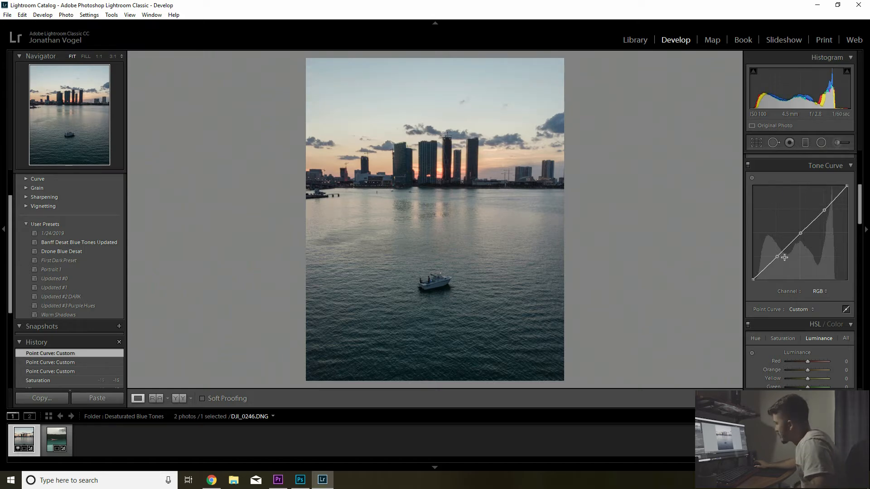
Step: Lift the curve's black point to about 7.8%, move the shadow point to about 22.4 / 23.1%, raise the highlight point and lower the white point
left_click_drag(754, 280, 753, 273)
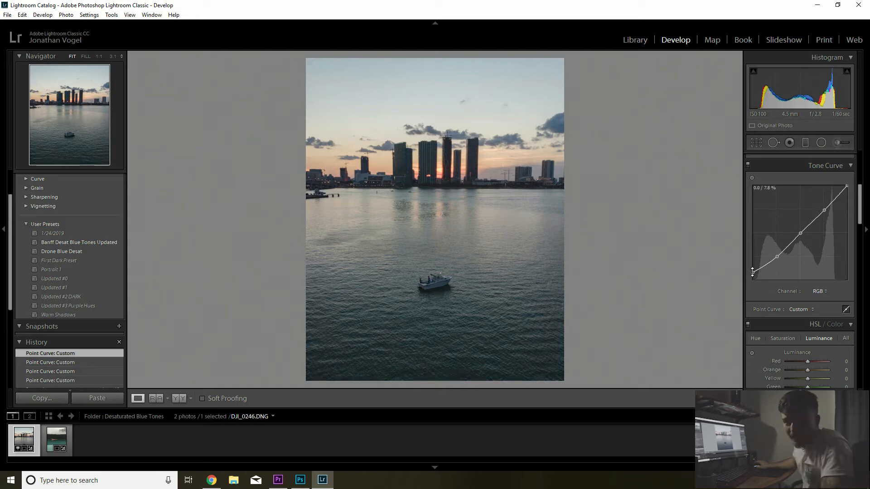
left_click_drag(777, 257, 774, 258)
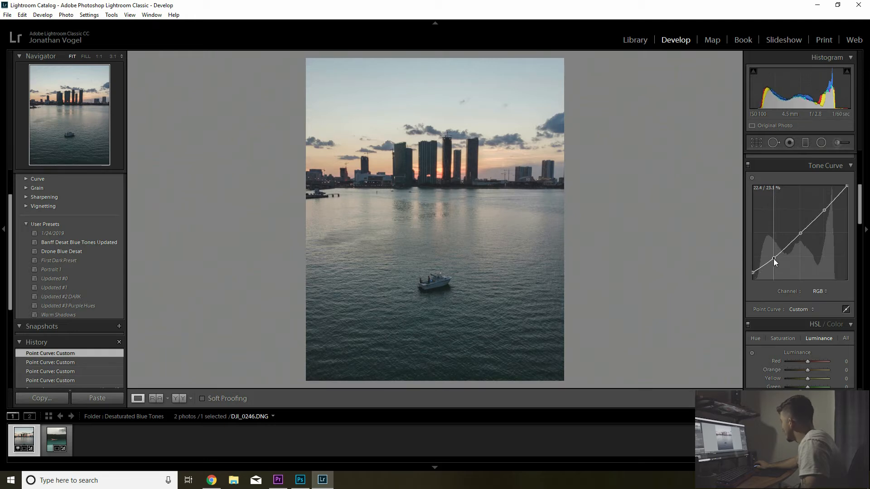
left_click_drag(825, 211, 847, 189)
key("y")
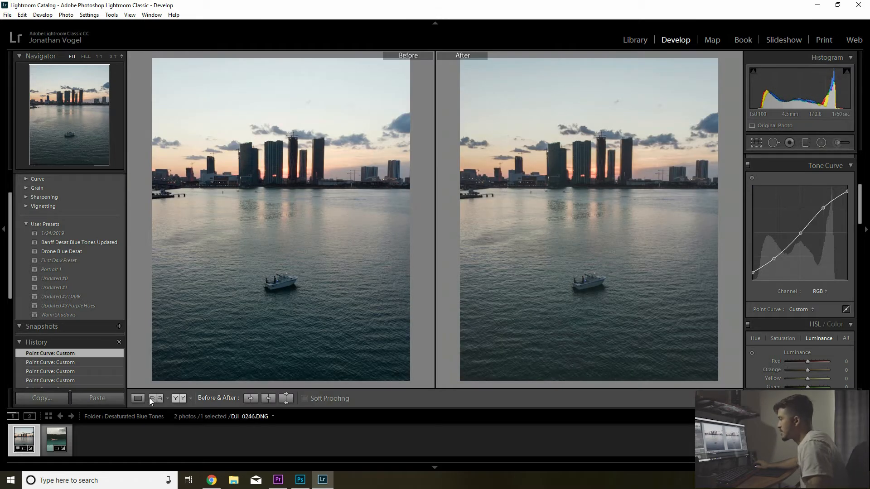
key("y")
Step: Raise the photo's Contrast to +21 and cool the white balance temperature to 5900
scroll(768, 293, "up", 5)
left_click_drag(807, 259, 812, 260)
left_click(848, 218)
type("5900")
key("Return")
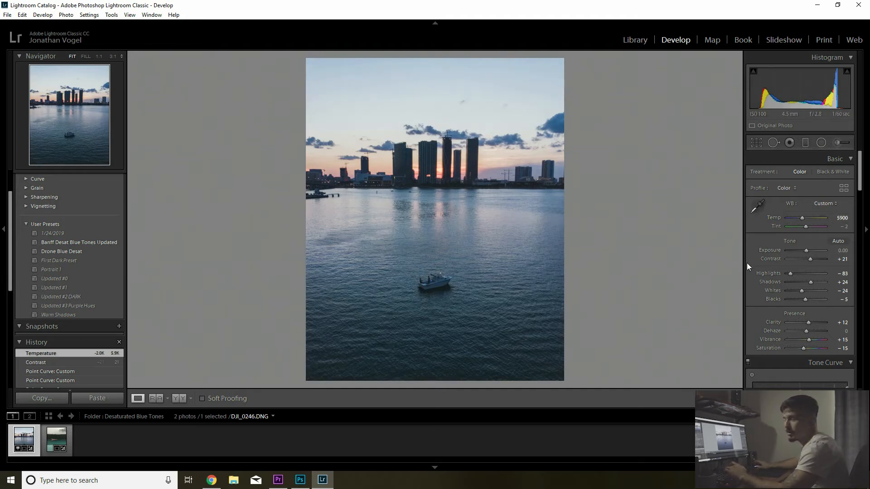
Step: Shift the HSL hues of the cool colours: Aqua to -40, Blue to -24 and Green to -89
scroll(754, 206, "down", 10)
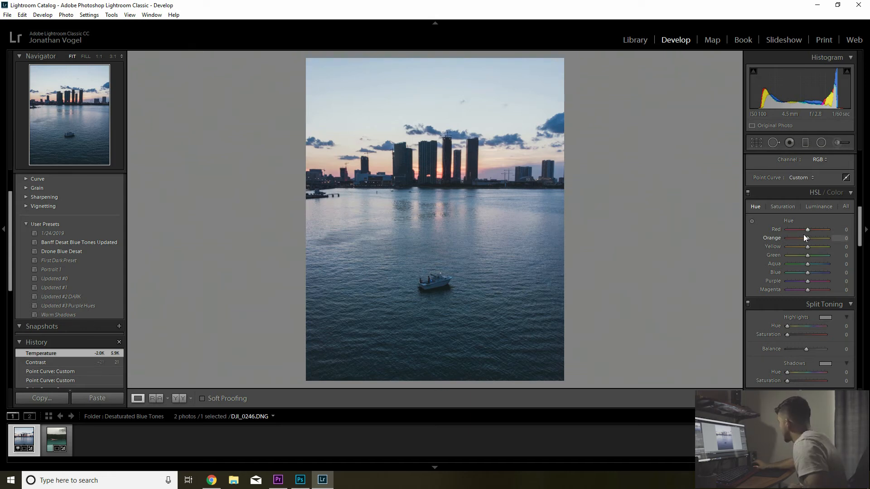
left_click(802, 272)
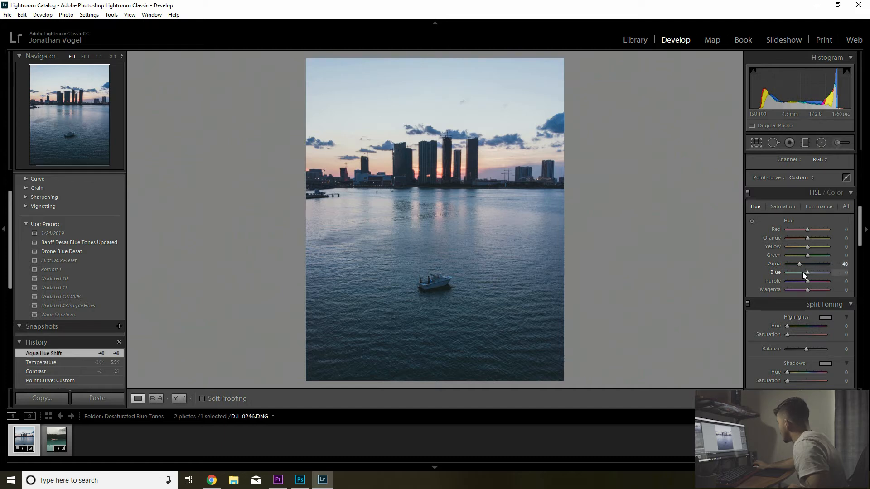
left_click_drag(807, 255, 787, 255)
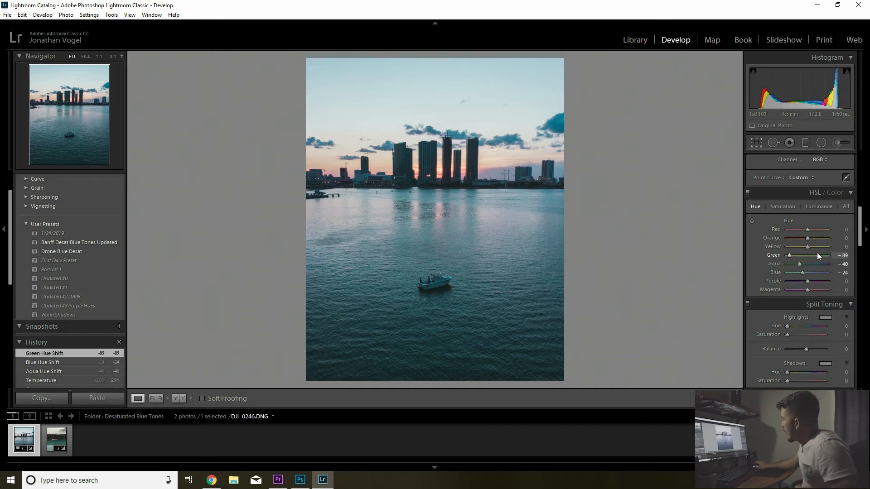
left_click_drag(787, 247, 806, 230)
double_click(815, 238)
double_click(808, 247)
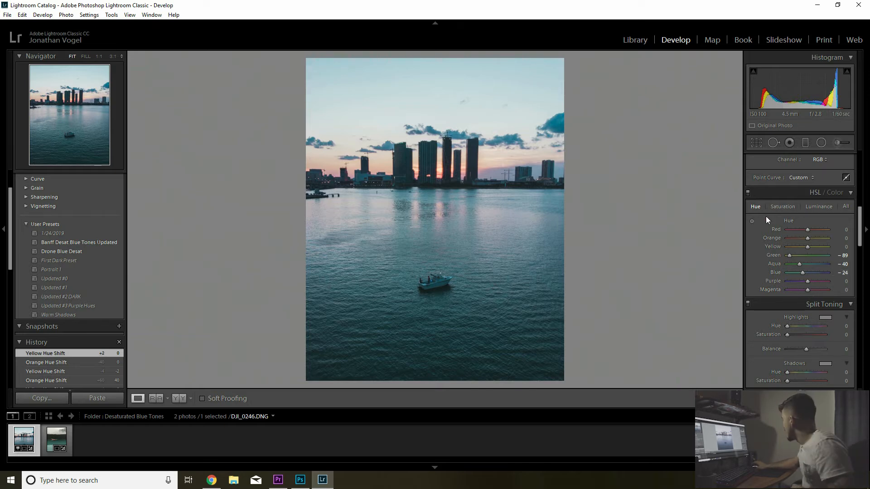
Step: Reduce the HSL saturation: Orange -24, Yellow -42, Green -67, Aqua -73, Blue -42 and Purple -13
left_click(787, 204)
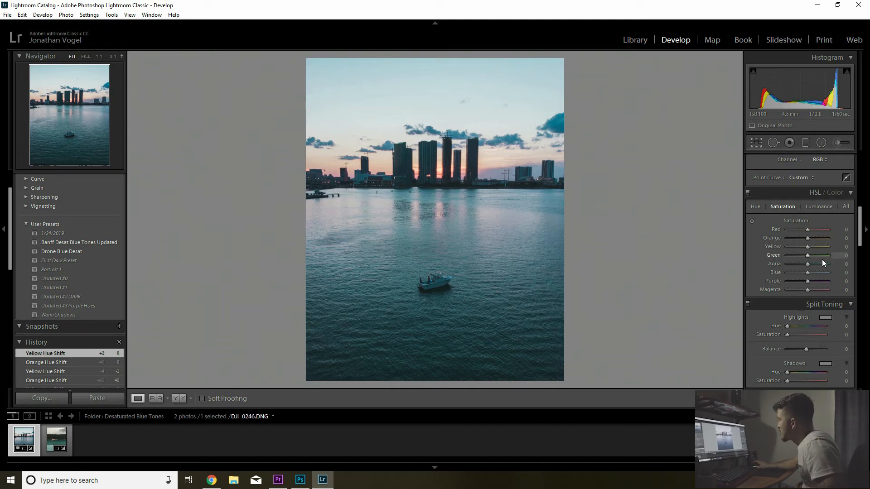
left_click_drag(808, 238, 795, 271)
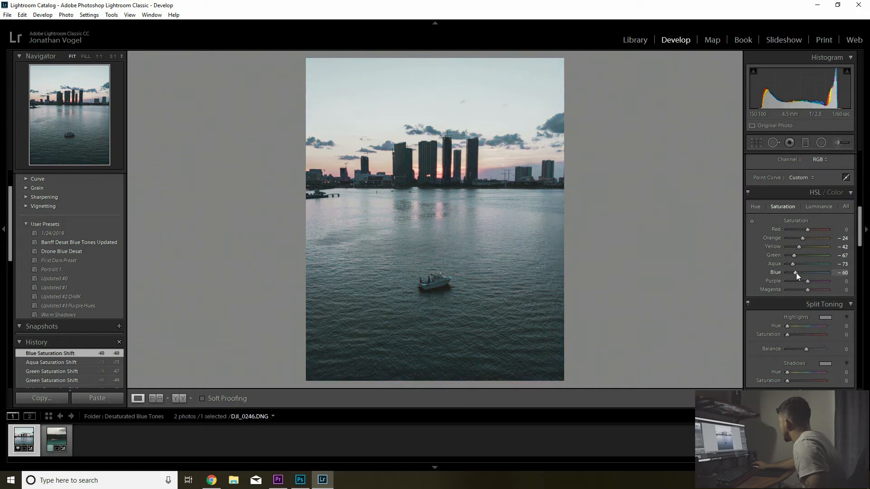
left_click_drag(807, 281, 804, 281)
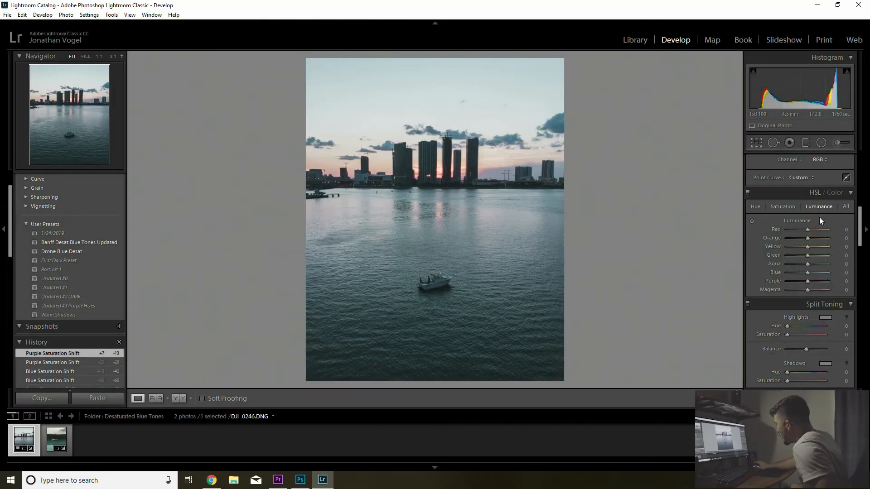
Step: Adjust the HSL luminance: Blue +18, Aqua +11, Green +11 and Orange -16
left_click_drag(807, 272, 802, 237)
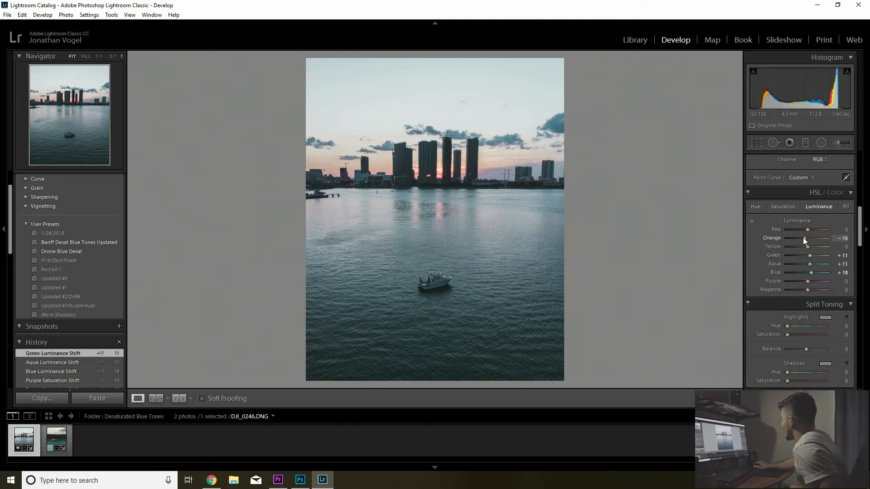
Step: Set the split toning highlights to Hue 35 and Saturation 35
scroll(808, 344, "down", 3)
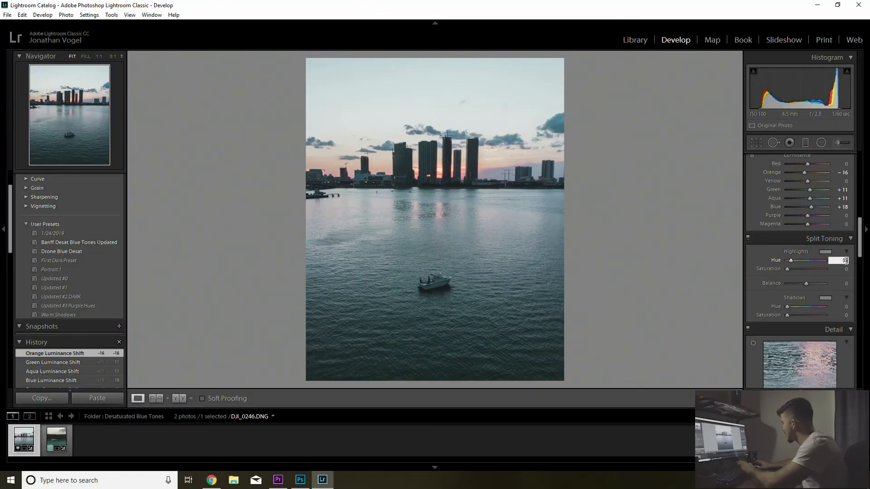
key("Return")
left_click(846, 269)
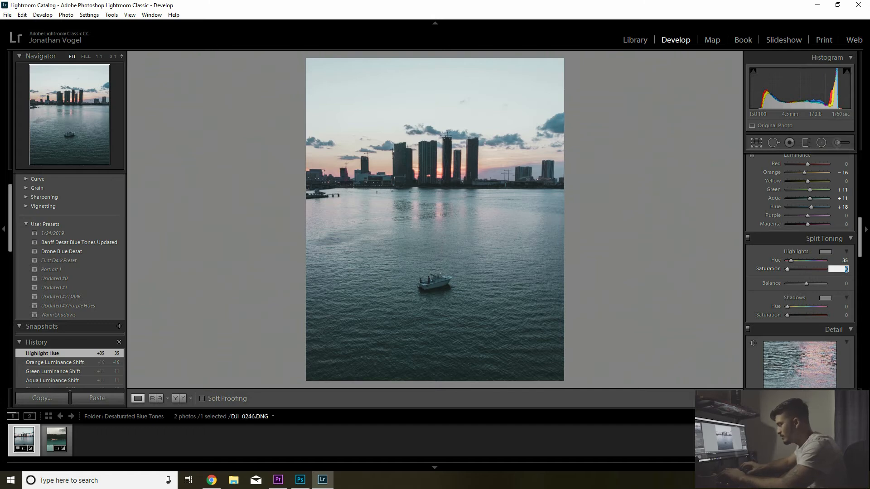
type("35")
key("Return")
Step: Set the split toning shadows to Hue 207 and Saturation 8
left_click(846, 306)
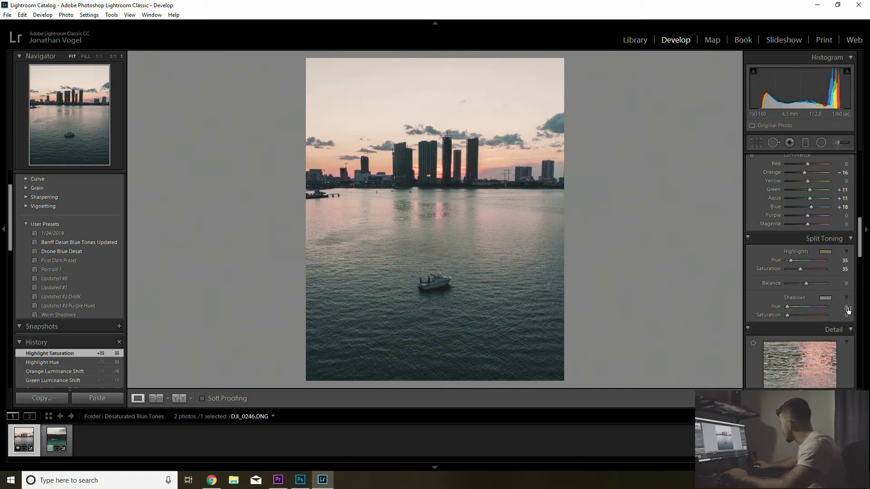
type("207")
key("Return")
left_click(838, 316)
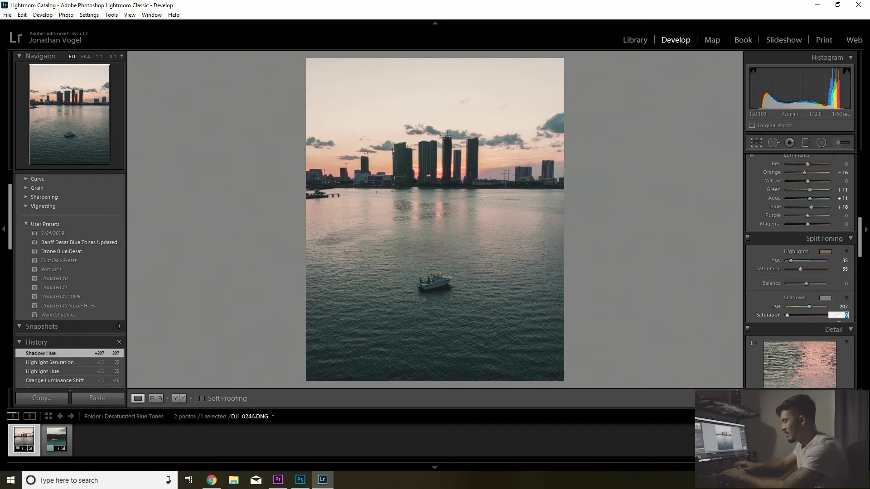
type("8")
key("Return")
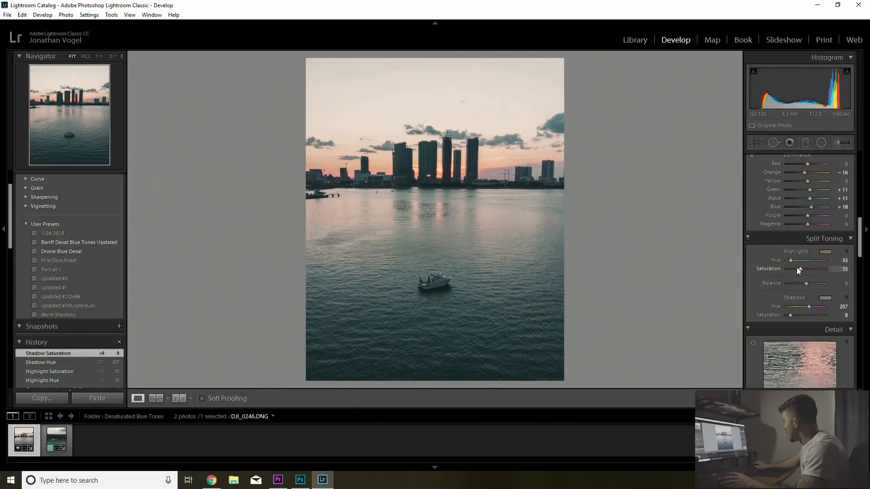
Step: Try a split toning highlights saturation of about 51 and undo the change
mouse_move(800, 268)
left_mouse_down()
mouse_move(792, 271)
mouse_move(803, 267)
left_mouse_up()
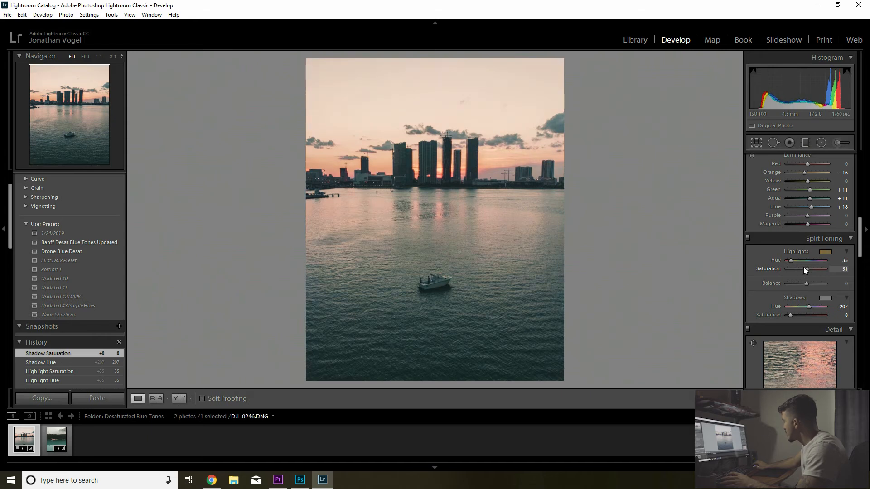
key("ctrl+z")
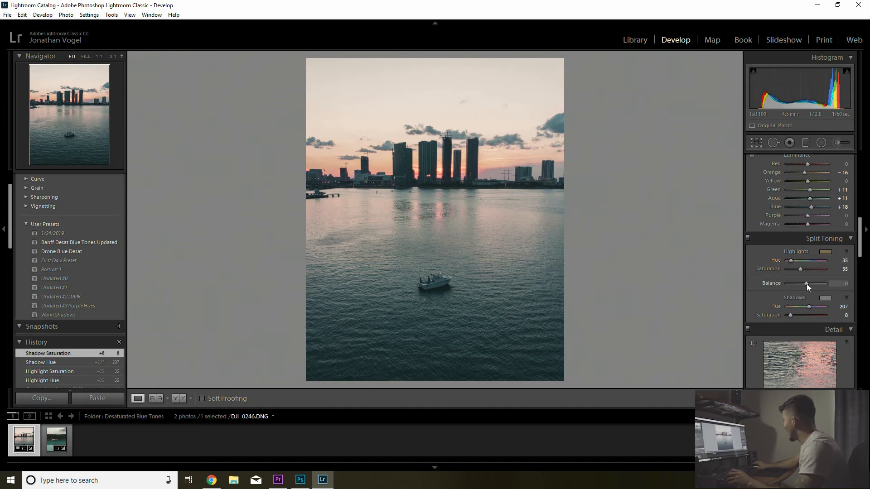
Step: Shift the split toning balance towards the highlights, to +24
mouse_move(806, 284)
left_mouse_down()
mouse_move(794, 284)
mouse_move(808, 284)
left_mouse_up()
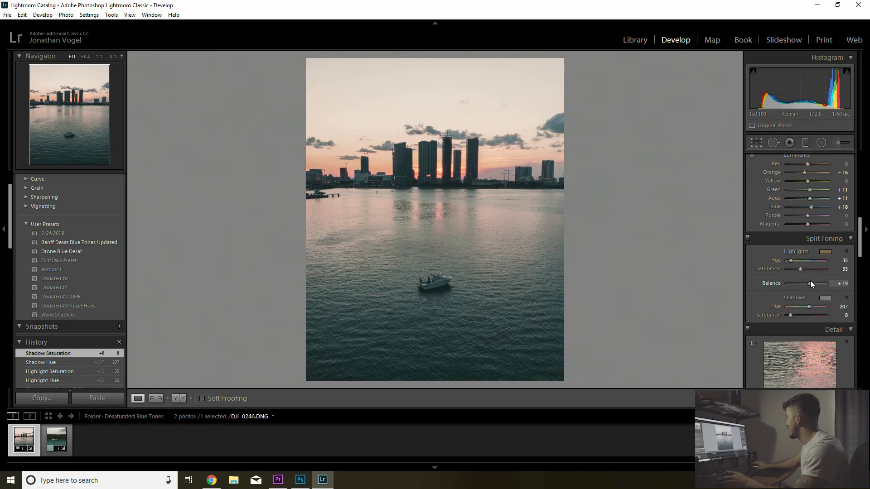
left_click_drag(811, 281, 813, 281)
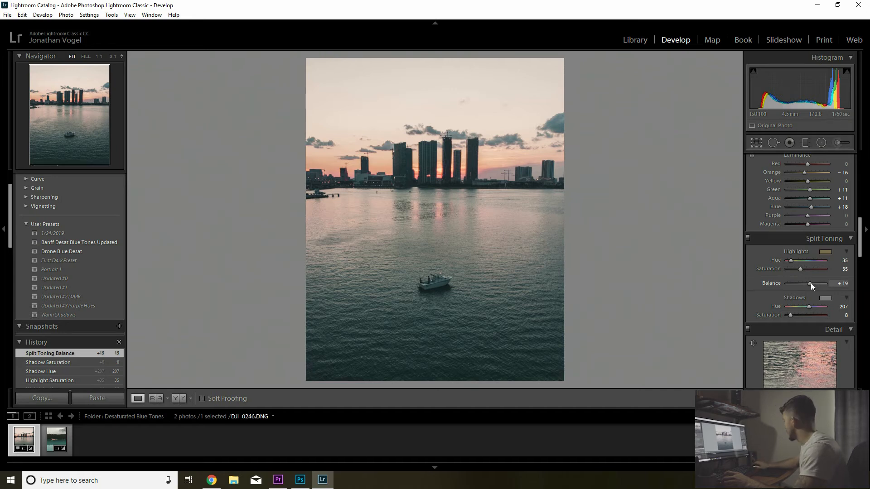
Step: Set the Sharpening Amount of the photo to 65
scroll(811, 283, "down", 5)
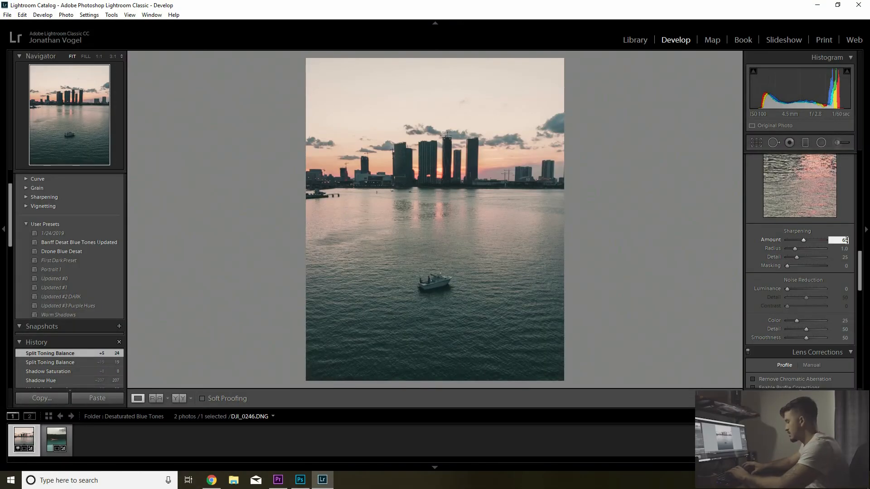
key("Return")
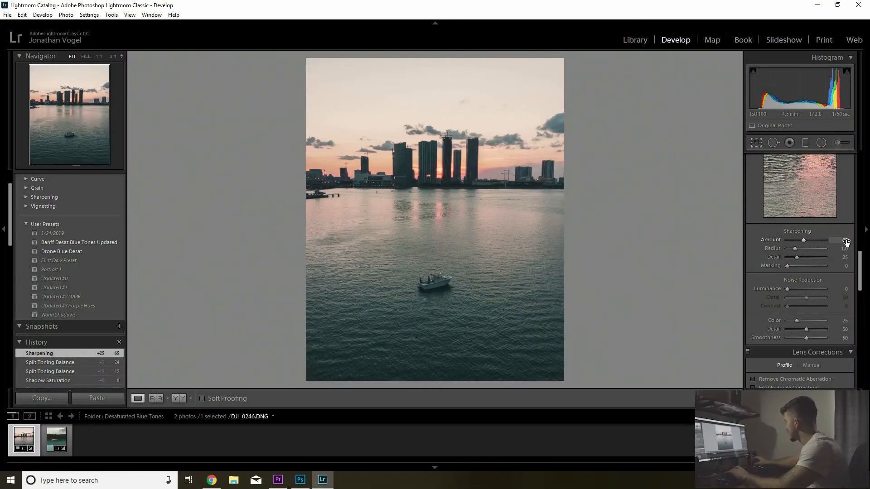
Step: Try a sharpening radius of 1.2 and return it to 1.0
left_click(799, 185)
left_click(844, 249)
type("1.2")
key("Return")
left_click(843, 249)
type("1.0")
key("Return")
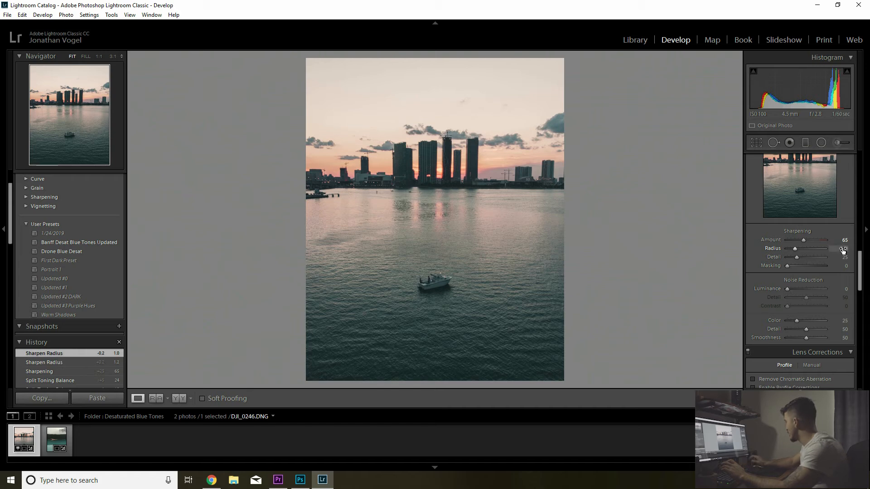
Step: Try a luminance noise reduction of 25 and settle on 15
left_click(845, 289)
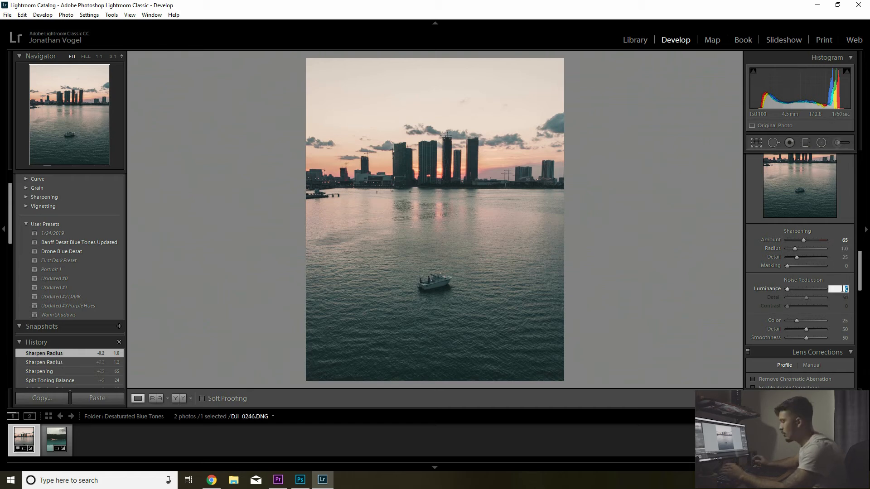
type("25")
key("Return")
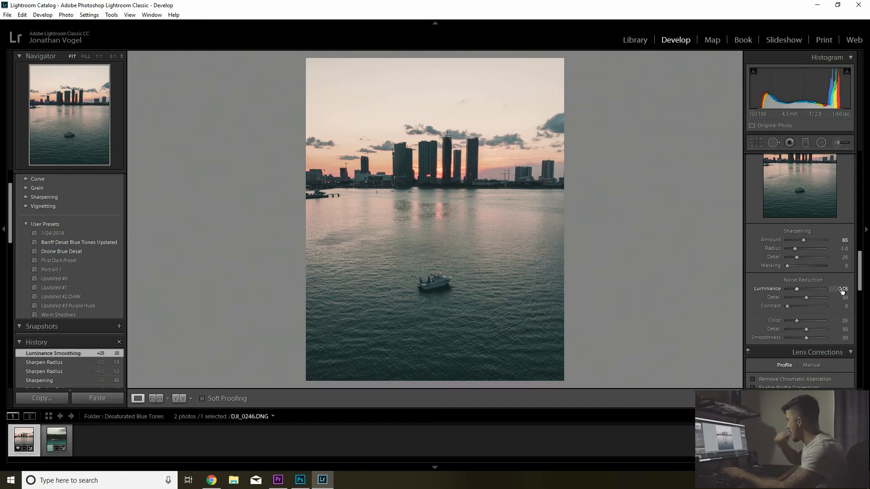
left_click(843, 289)
type("15")
key("Return")
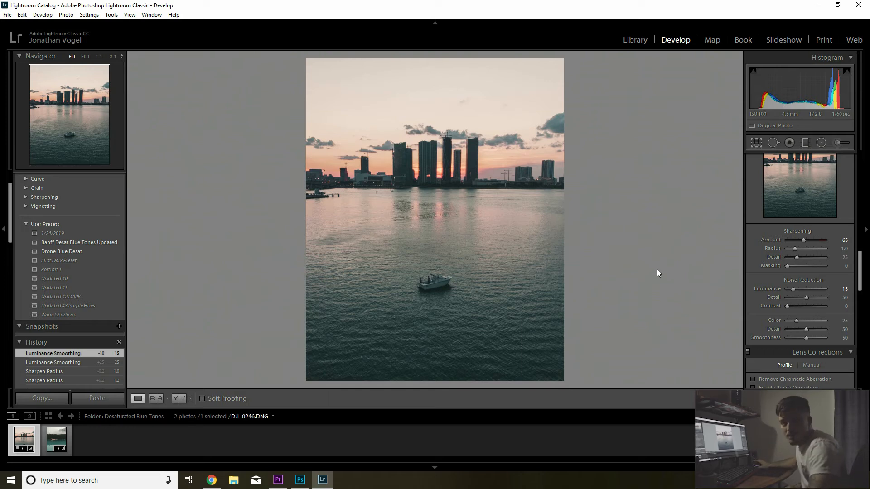
Step: Raise the sharpening Masking to 86 while previewing the edge mask, so that mainly the skyline and boat edges are sharpened
left_click(787, 265)
left_click_drag(788, 265, 810, 266)
key("alt")
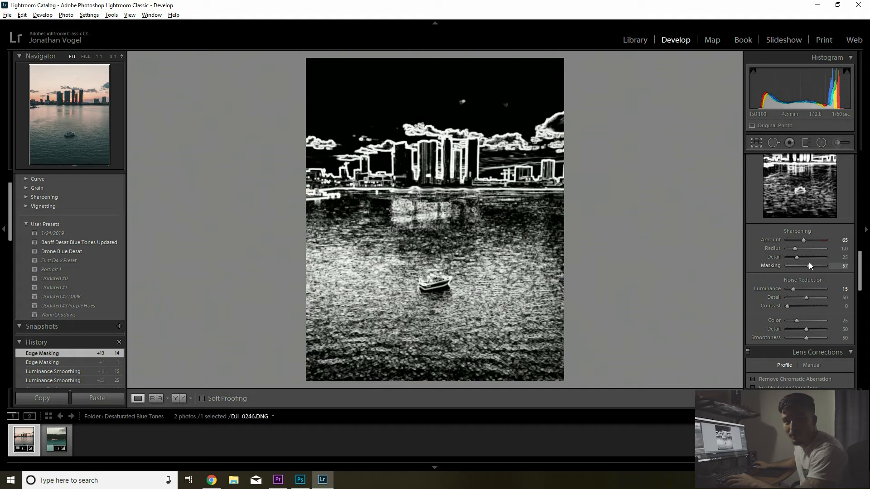
left_click_drag(809, 262, 819, 264)
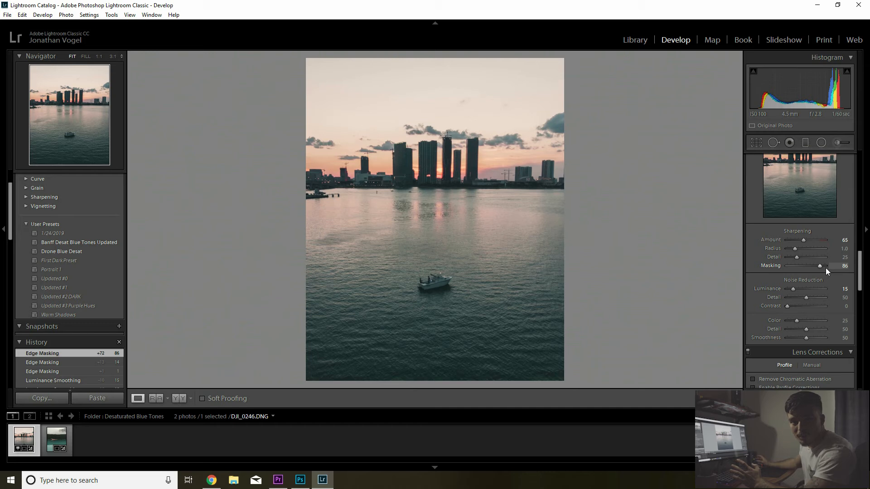
Step: Enable Remove Chromatic Aberration and try the lens profile corrections, leaving them off
scroll(770, 299, "down", 2)
left_click(753, 314)
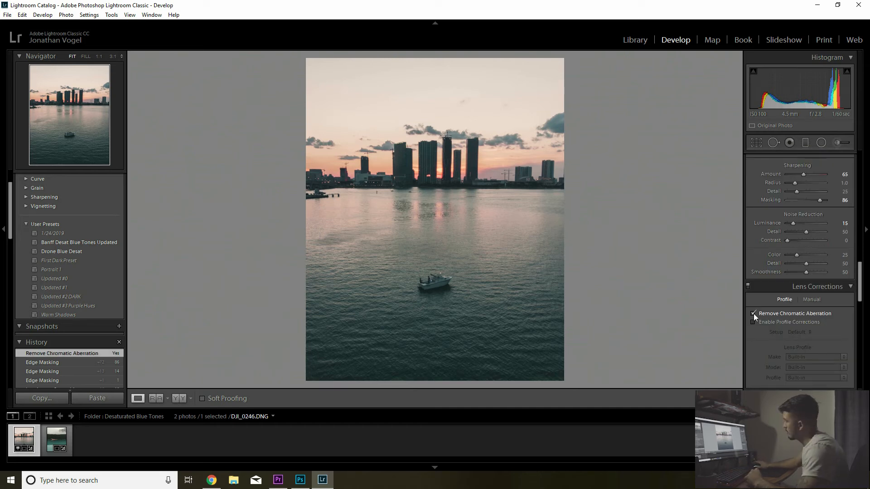
left_click(753, 322)
scroll(754, 317, "down", 2)
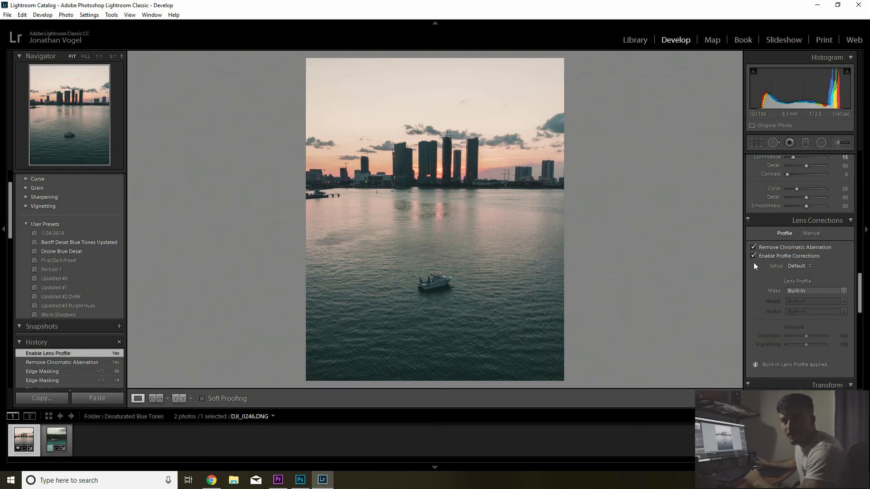
left_click(752, 256)
Step: Apply the Level upright correction and straighten the crop along the waterline below the skyline, to an angle of -0.14
scroll(748, 259, "down", 6)
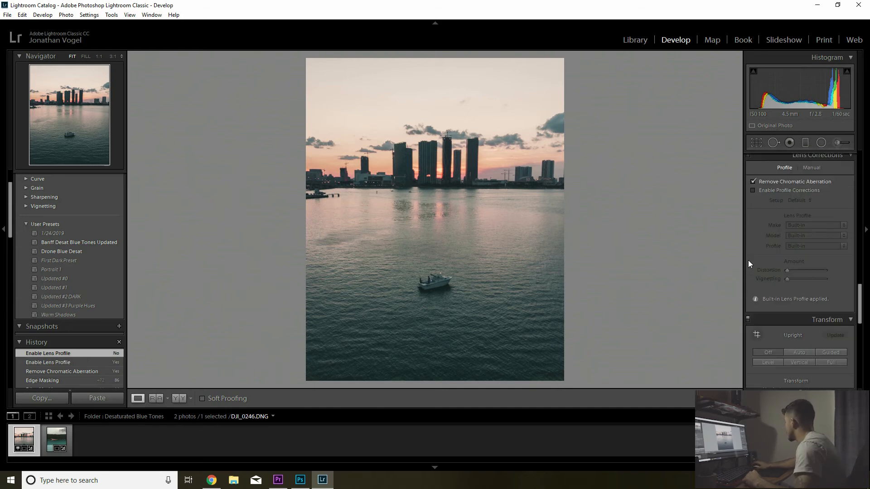
left_click(771, 232)
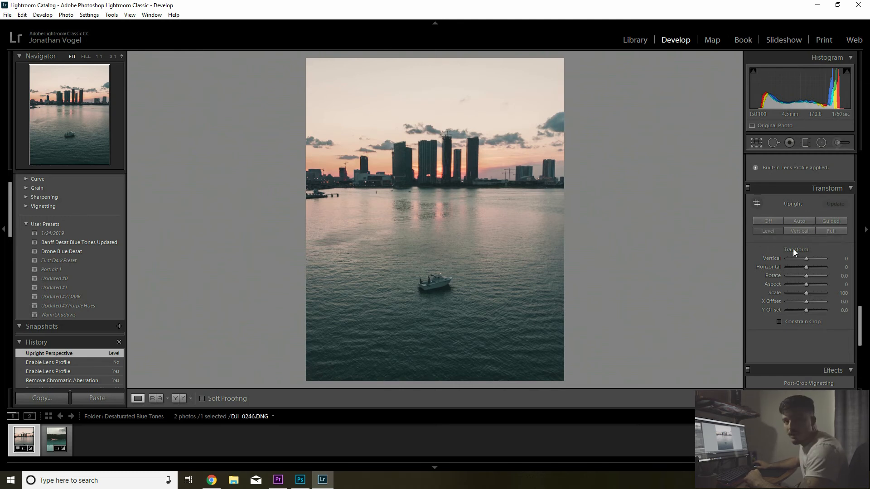
scroll(786, 240, "up", 8)
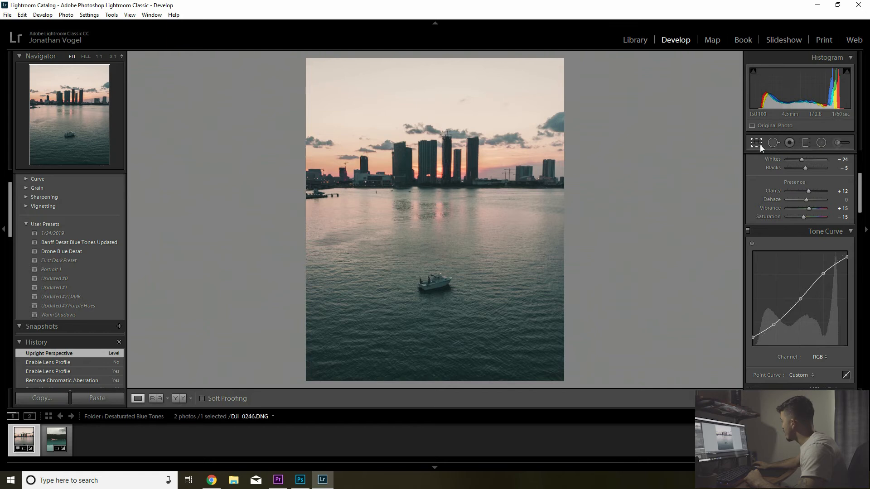
left_click(757, 143)
left_click(756, 200)
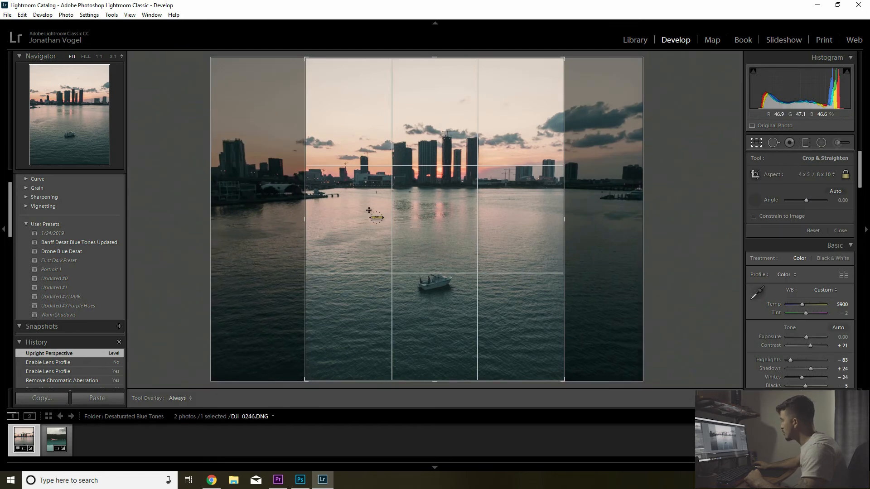
left_click_drag(354, 188, 534, 189)
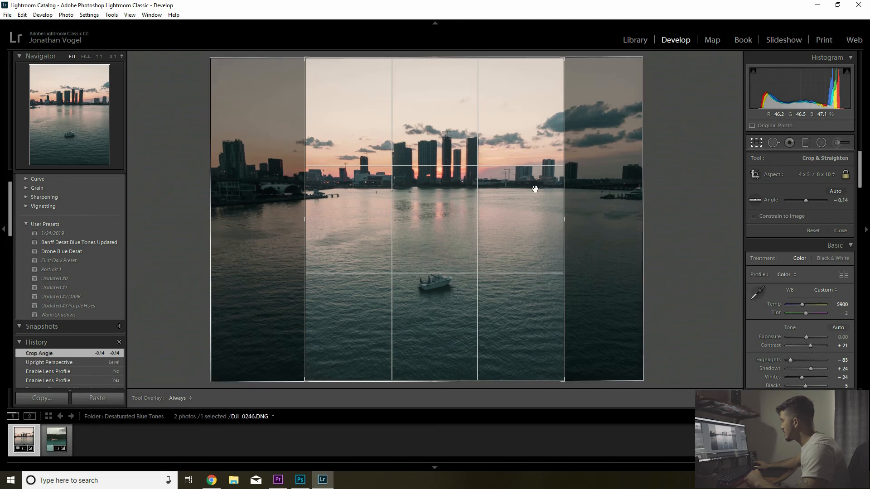
key("Return")
Step: Add grain to the drone photo with Amount 25, Size 30 and Roughness 40
scroll(824, 317, "down", 10)
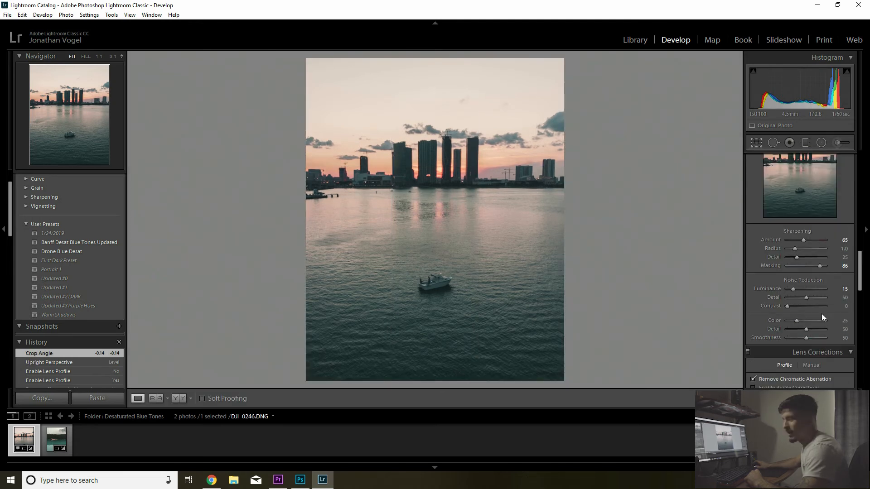
scroll(820, 317, "down", 10)
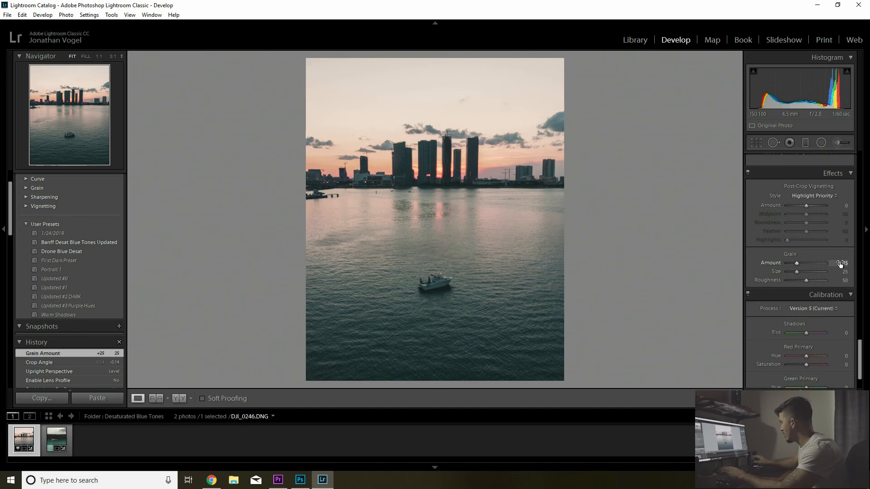
left_click(843, 272)
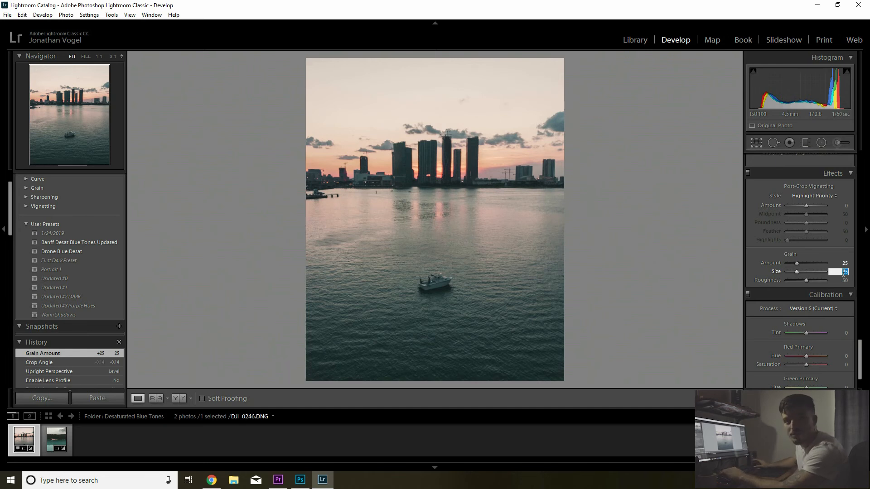
type("30")
key("Return")
left_click(845, 281)
type("40")
key("Return")
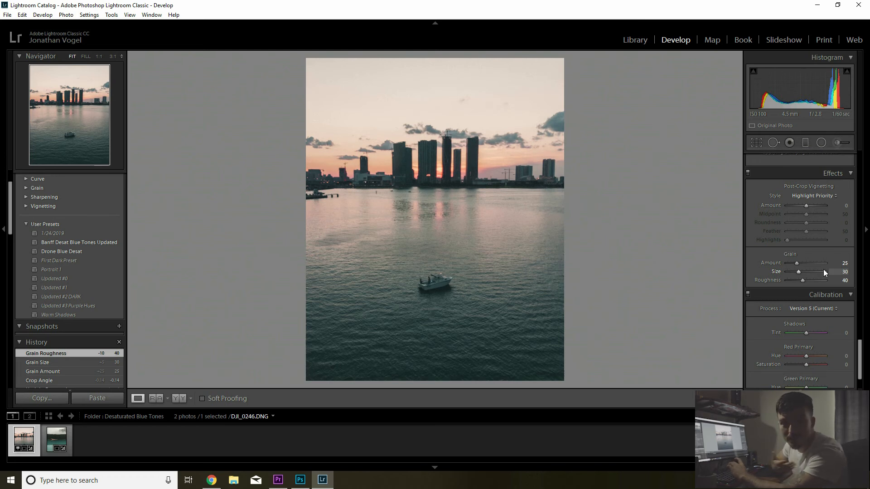
Step: Compare the drone photo before and after the edits
scroll(771, 244, "up", 10)
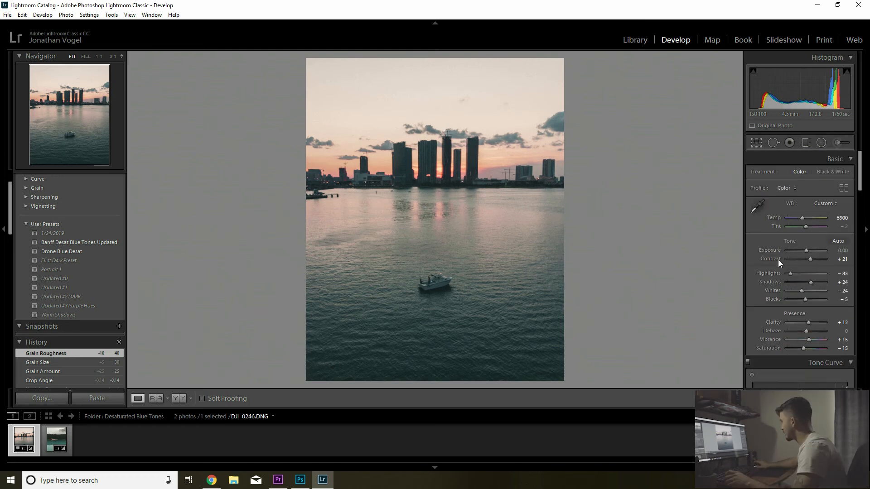
left_click(180, 398)
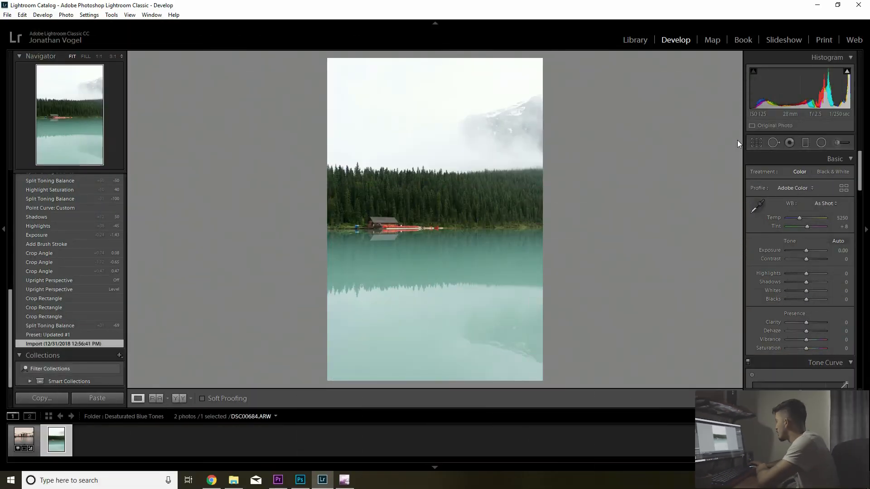
Step: Save the drone photo's develop settings as a user preset named Oh Yeah and apply it to the lake photo
left_click(19, 438)
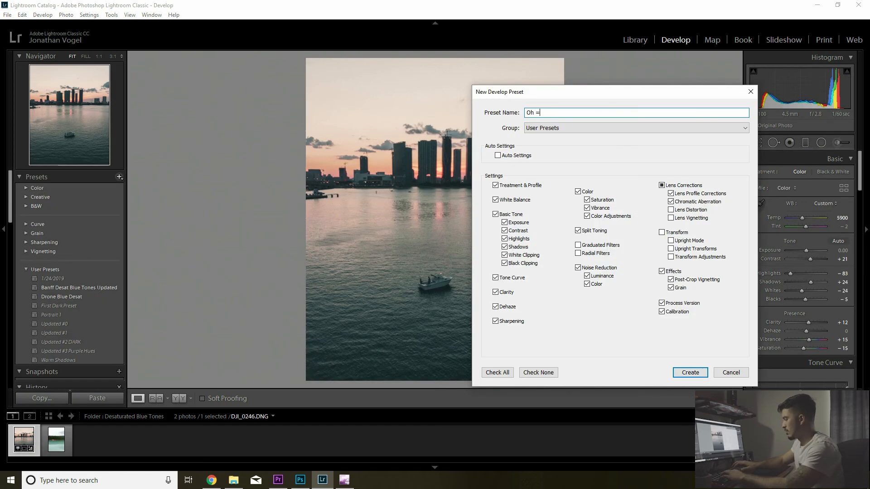
key("BackSpace")
type("Yeah")
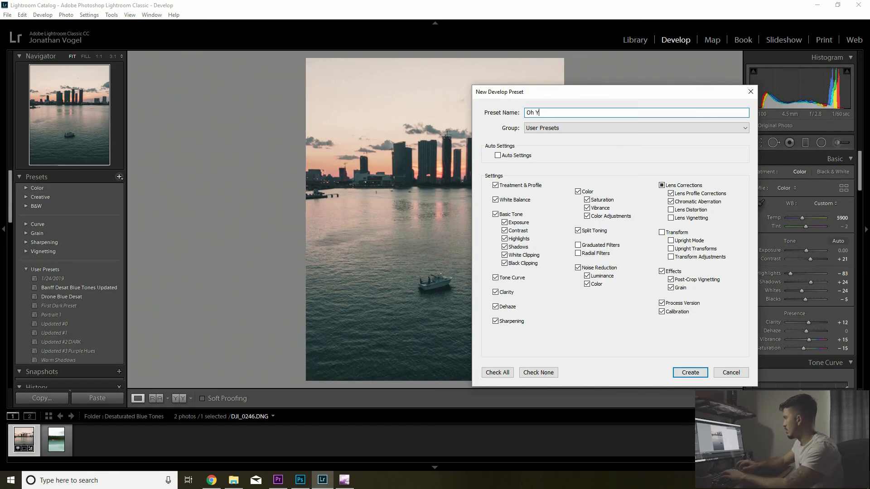
key("Return")
left_click(56, 439)
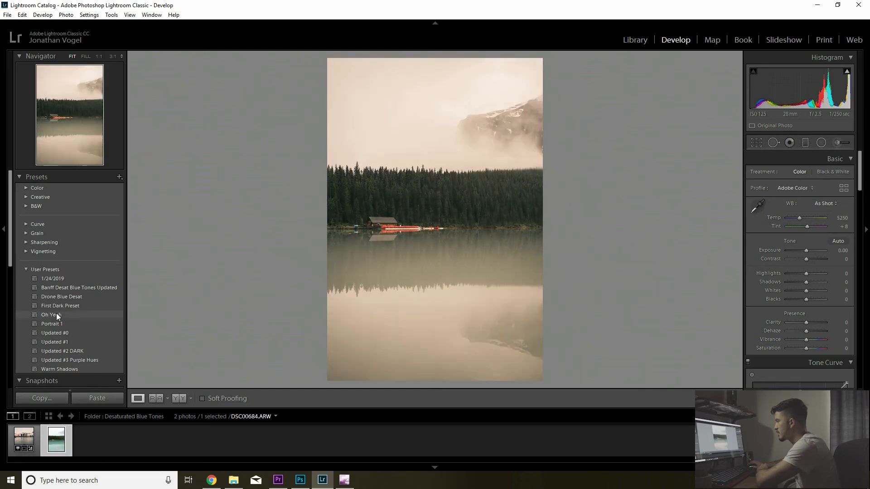
left_click(57, 313)
Step: Crop the lake photo to the 4 x 5 / 8 x 10 aspect ratio and straighten it along the shoreline
left_click(757, 144)
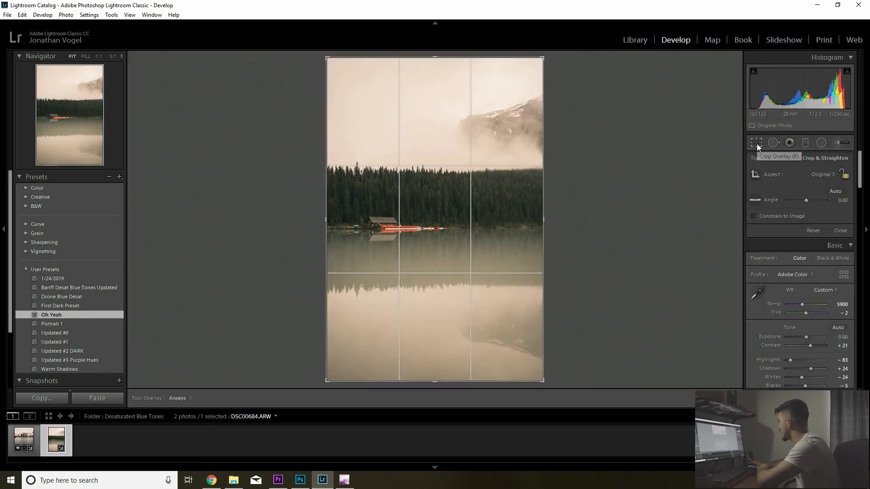
left_click(822, 175)
left_click(793, 229)
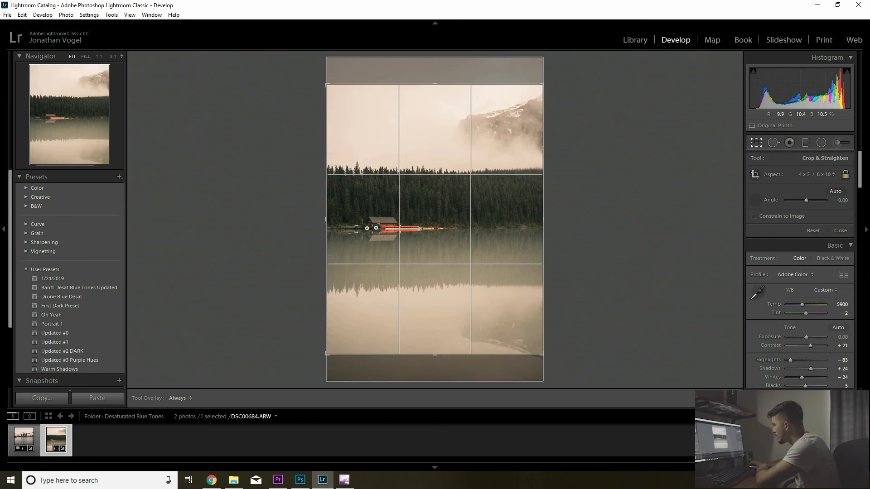
left_click_drag(456, 235, 478, 230)
left_click_drag(445, 229, 445, 229)
key("Return")
Step: Enable the lens profile corrections for the lake photo
scroll(794, 297, "down", 2)
scroll(794, 296, "down", 10)
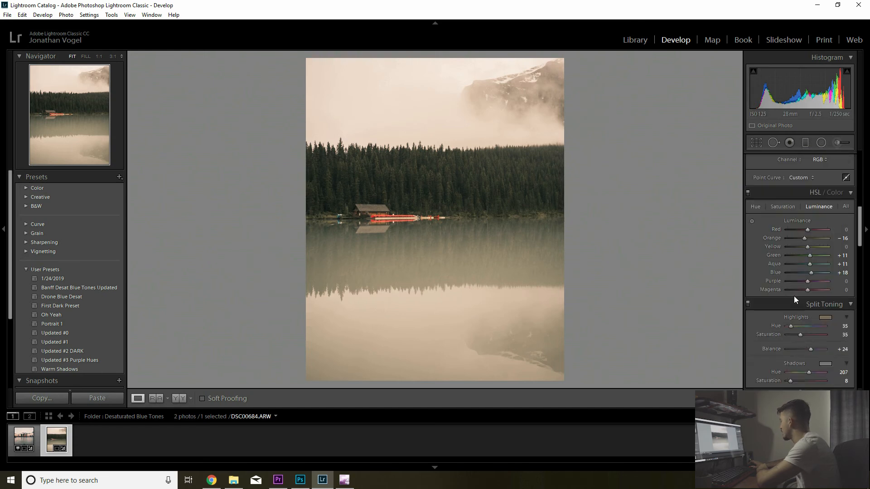
left_click(754, 256)
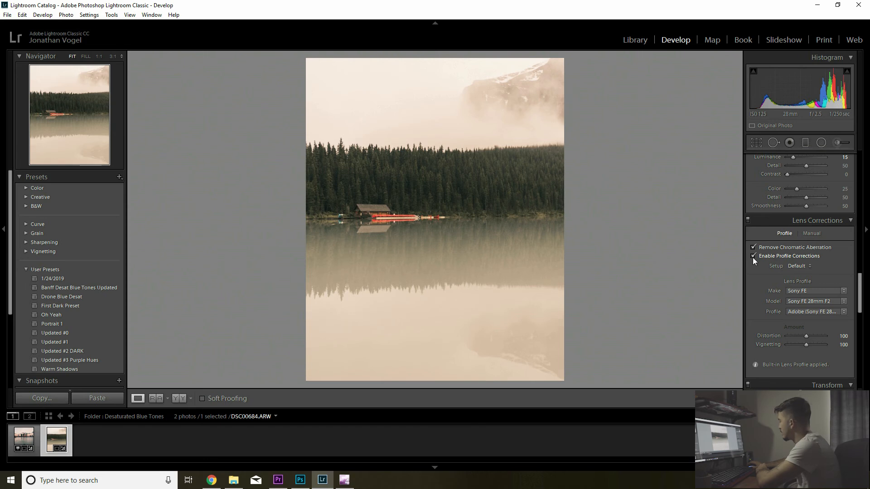
Step: Try the Level upright correction on the lake photo and switch Upright back off
scroll(752, 257, "down", 5)
left_click(768, 230)
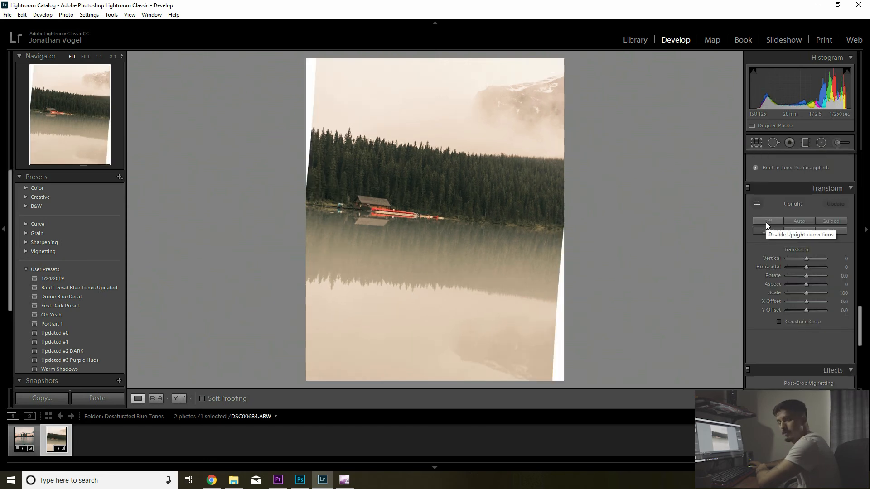
left_click(766, 222)
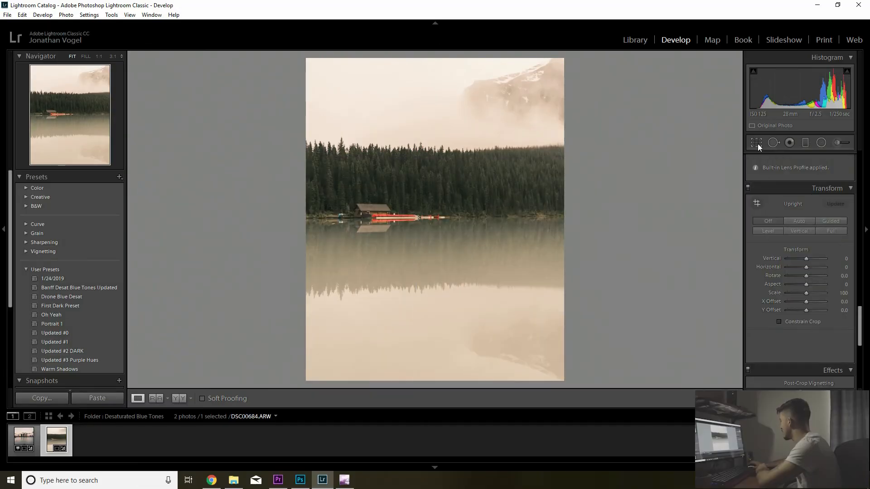
Step: Fine-tune the position of the lake photo inside its crop frame and apply the crop
left_click(757, 143)
left_click_drag(433, 79, 434, 80)
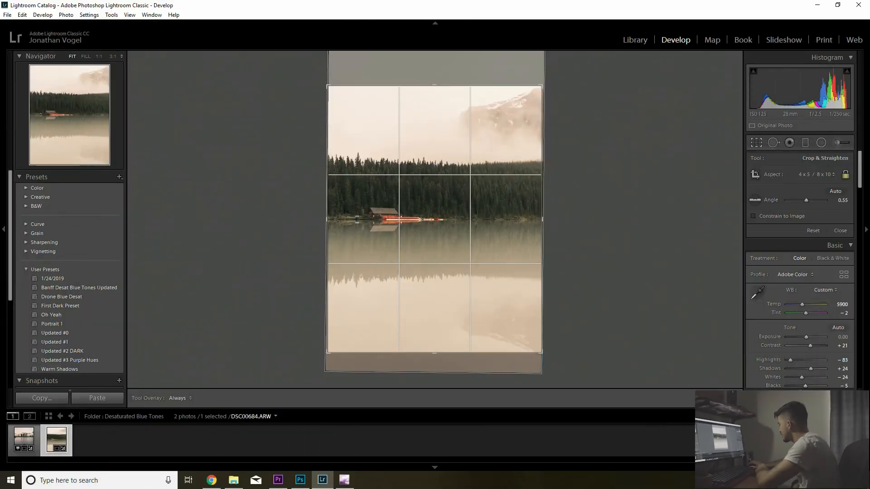
key("Return")
Step: Adjust the blue saturation in HSL and lower the split toning highlights saturation to reduce the lake photo's warm cast
scroll(799, 261, "down", 3)
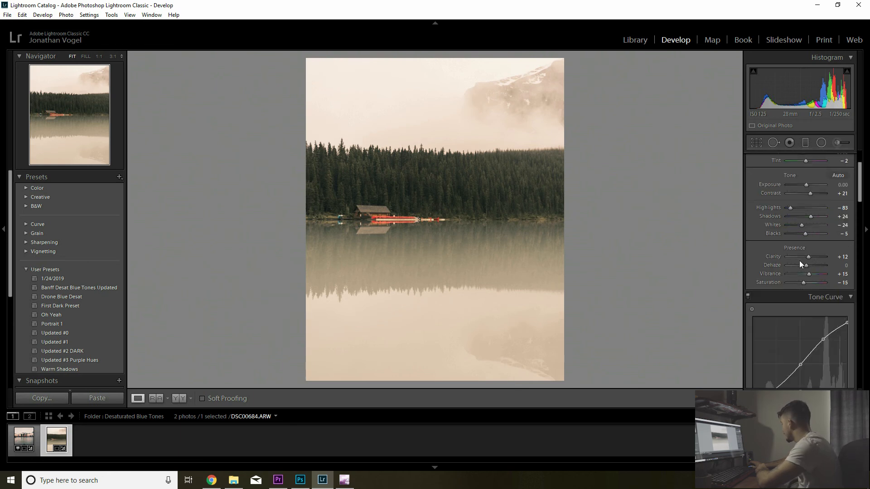
scroll(798, 260, "down", 3)
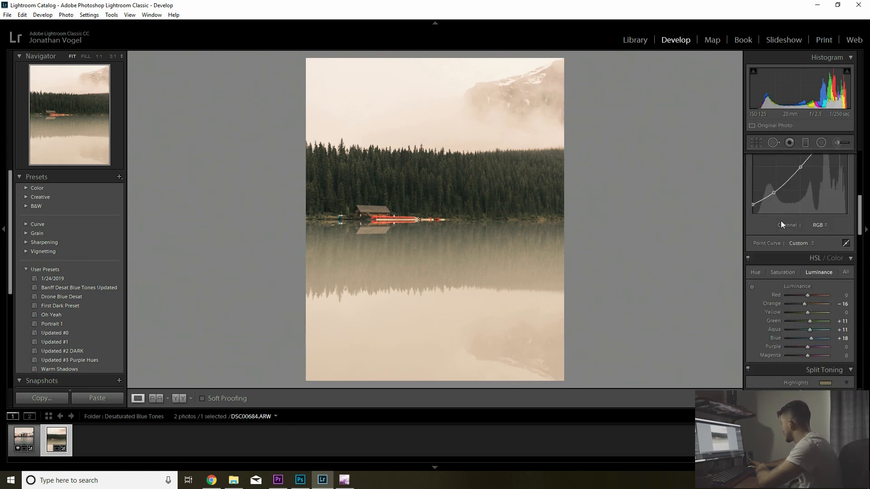
scroll(781, 222, "up", 3)
scroll(767, 233, "down", 5)
left_click(781, 207)
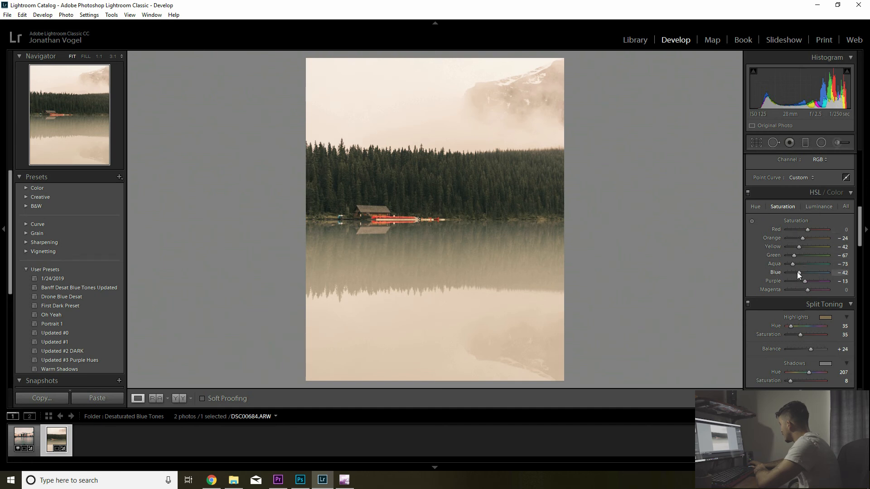
left_click_drag(806, 274, 802, 272)
scroll(797, 264, "down", 2)
left_click_drag(798, 281, 793, 279)
scroll(791, 282, "down", 5)
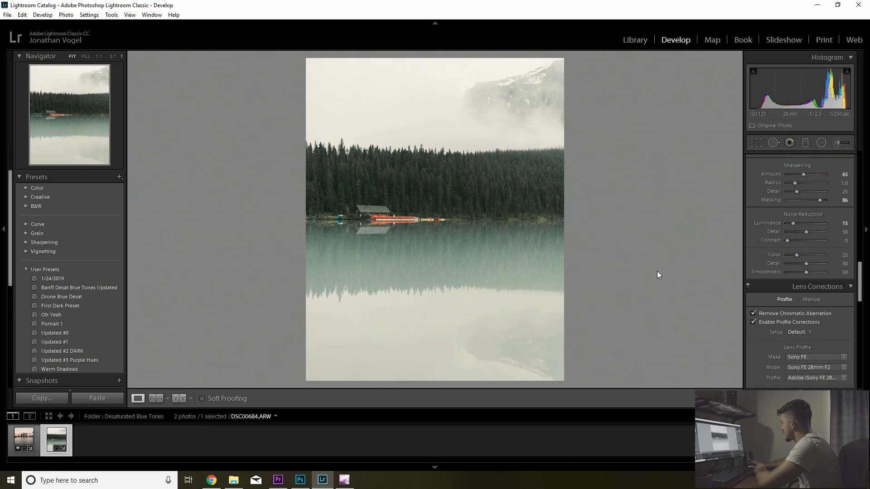
Step: Lower the lake photo's exposure to -0.36 and open the grain amount for editing
scroll(806, 211, "up", 10)
left_click_drag(805, 250, 803, 251)
scroll(816, 236, "down", 15)
left_click(843, 214)
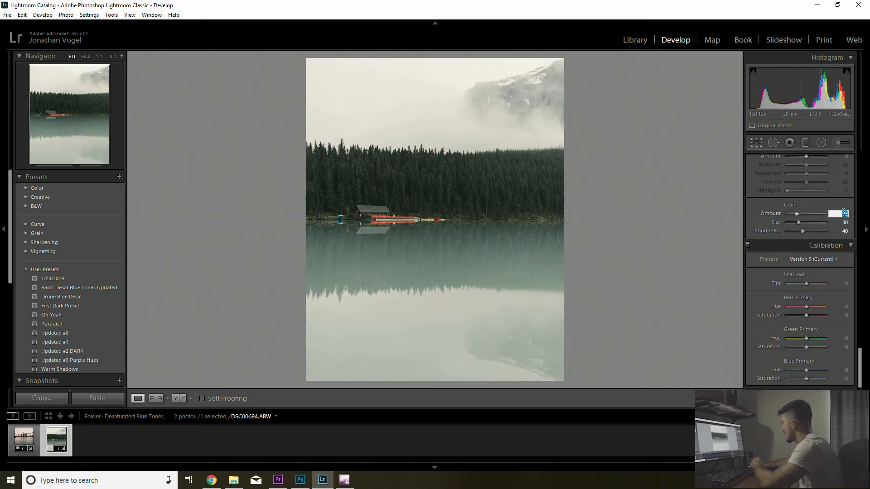
key("Return")
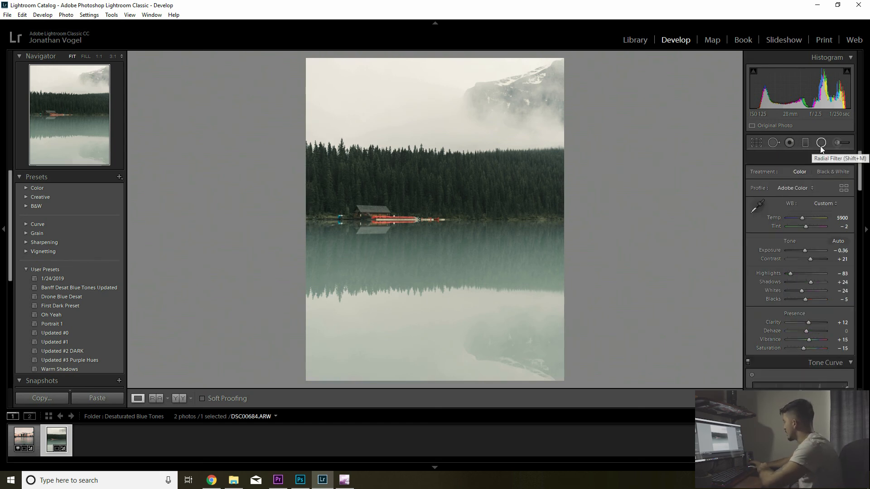
Step: Add a wide radial filter centred on the lake's shoreline and lower the exposure outside the ellipse to -0.52
left_click(820, 144)
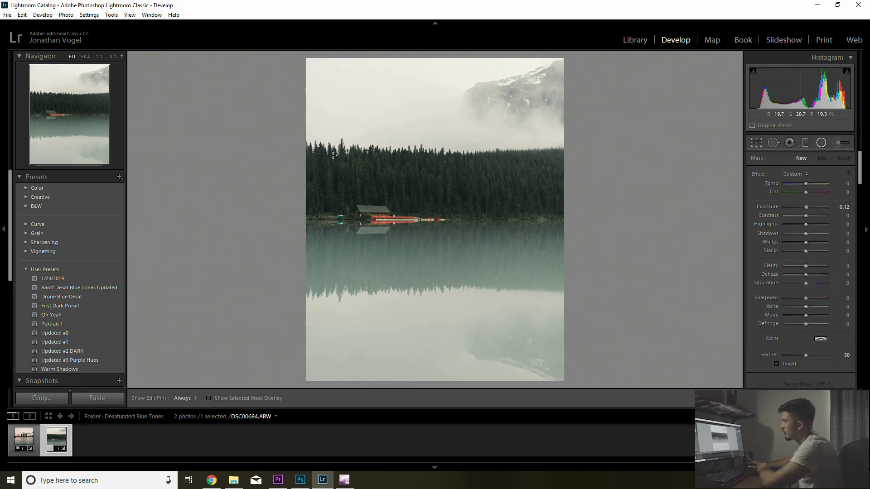
mouse_move(318, 145)
left_mouse_down()
mouse_move(489, 259)
mouse_move(536, 263)
left_mouse_up()
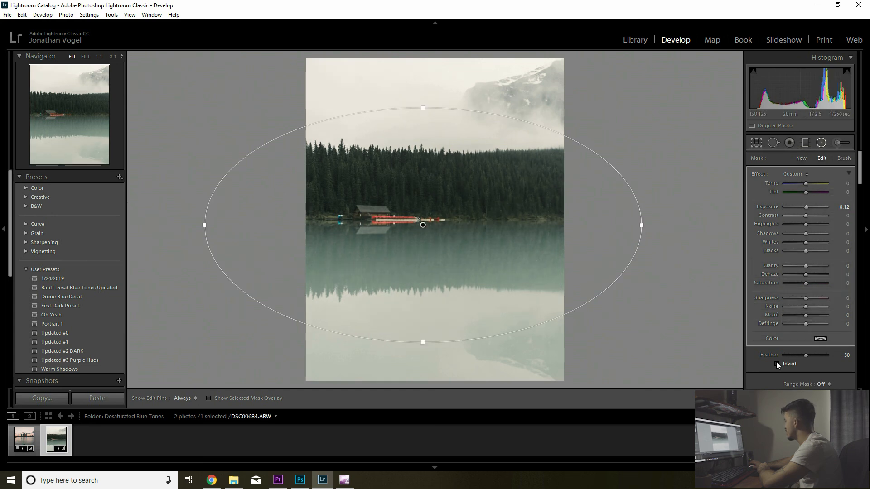
left_click(778, 364)
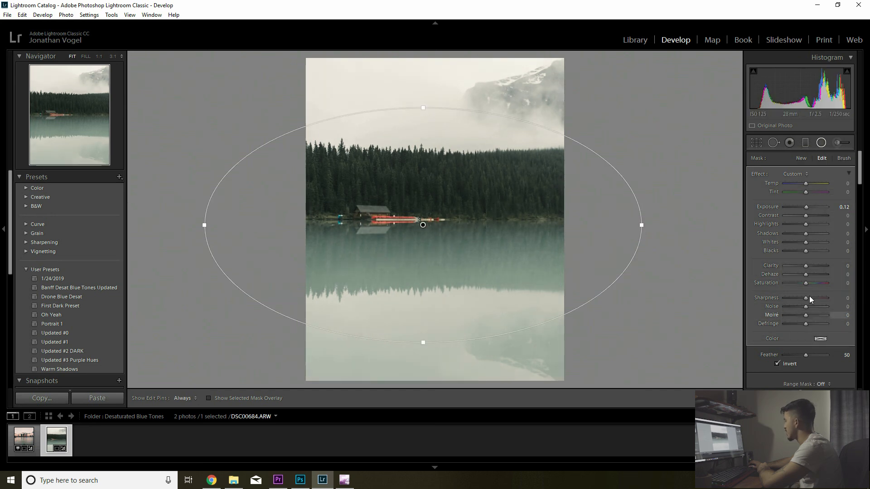
left_click_drag(804, 208, 799, 209)
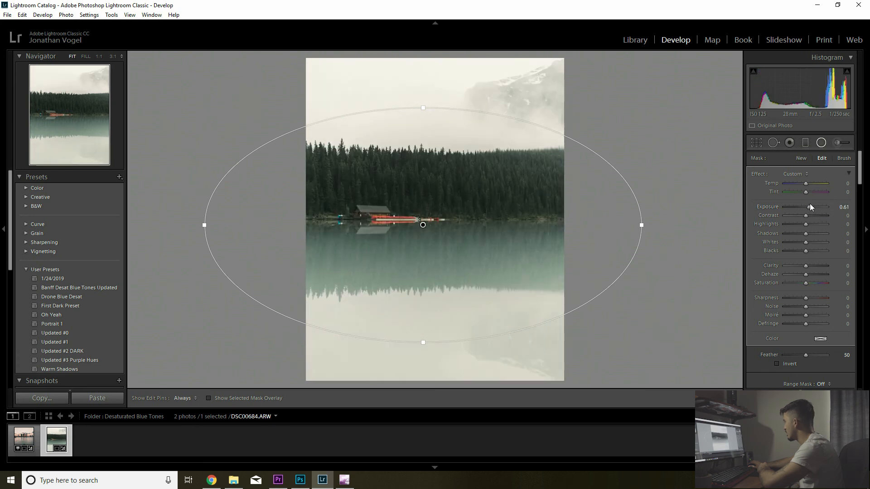
left_click_drag(808, 207, 803, 208)
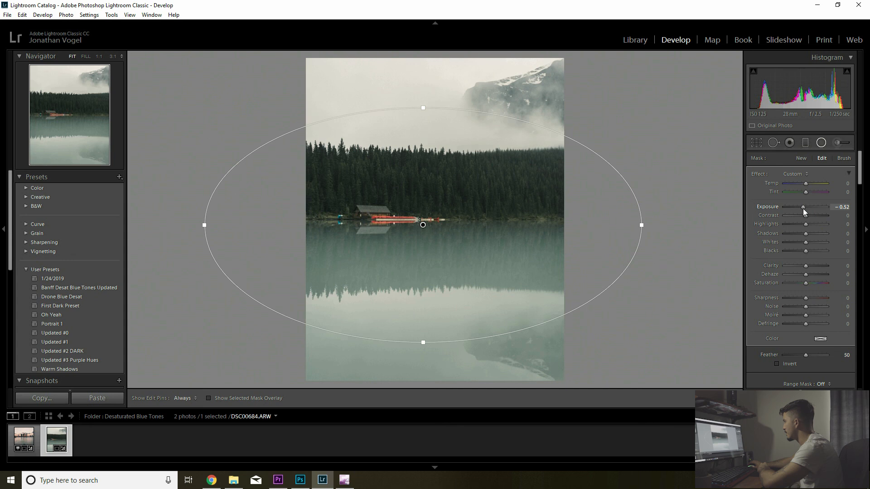
Step: Flatten the radial filter's ellipse vertically, shift it slightly upward over the shoreline, and close the filter
left_click_drag(426, 227, 429, 226)
left_click_drag(426, 103, 431, 131)
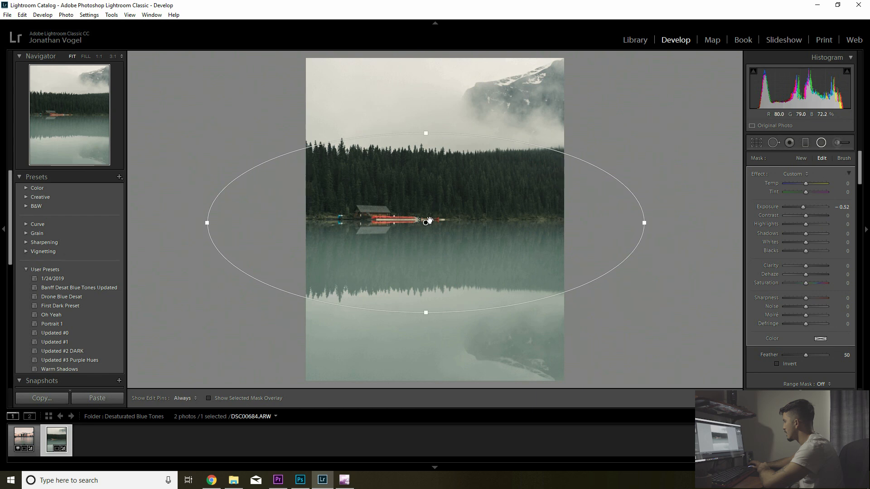
left_click_drag(429, 219, 431, 217)
left_click(820, 143)
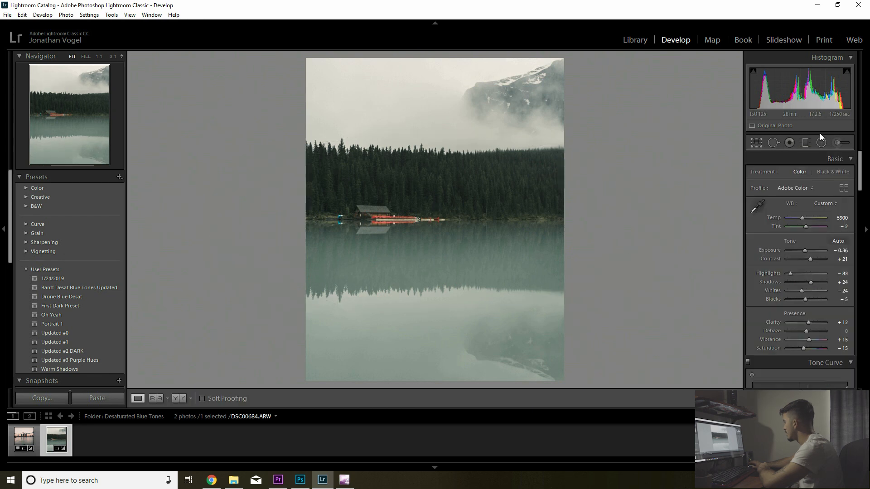
Step: Brighten the boathouse and treeline along the shore with an Adjustment Brush stroke at 0.12 exposure and size 18, and close the brush
left_click(837, 143)
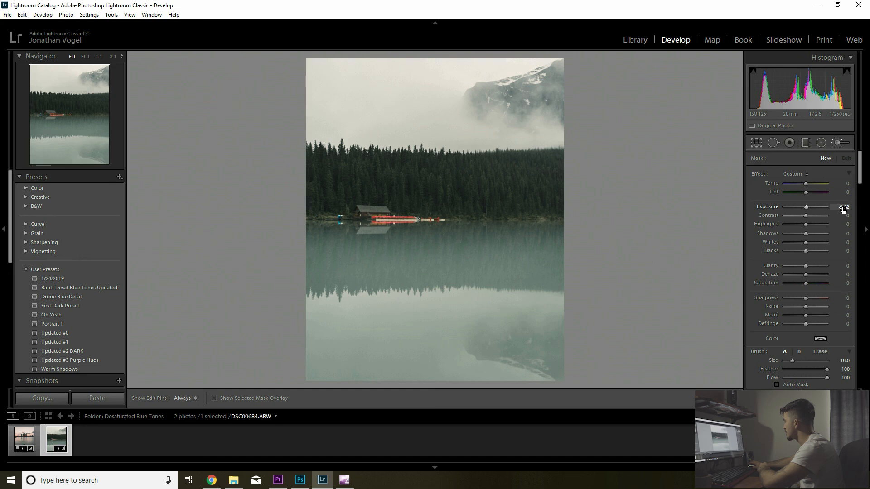
mouse_move(347, 217)
left_mouse_down()
mouse_move(563, 216)
mouse_move(344, 200)
mouse_move(456, 229)
mouse_move(441, 218)
mouse_move(321, 218)
mouse_move(542, 196)
left_mouse_up()
key("k")
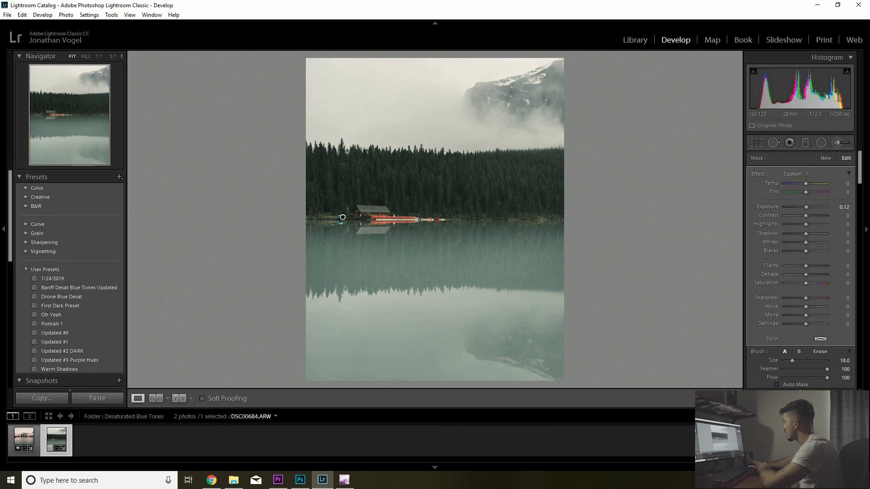